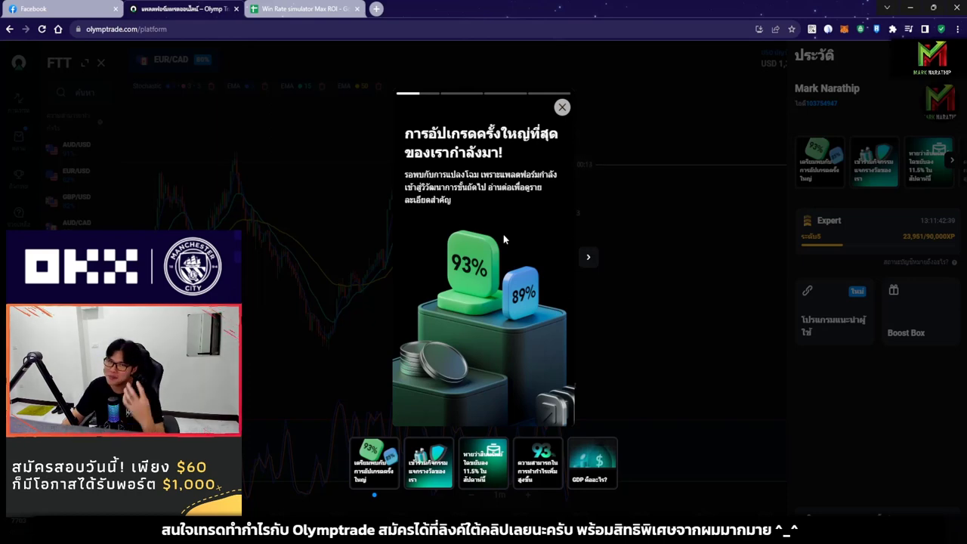
Step: Page through the platform upgrade announcement up to the Risk-Free Giveaway slide and close it
left_click(587, 261)
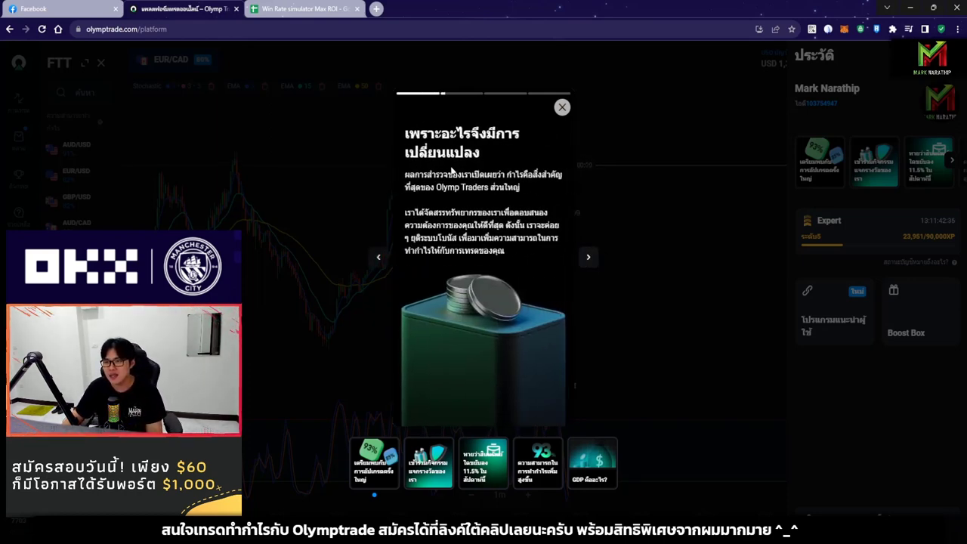
left_click(532, 269)
left_click(506, 250)
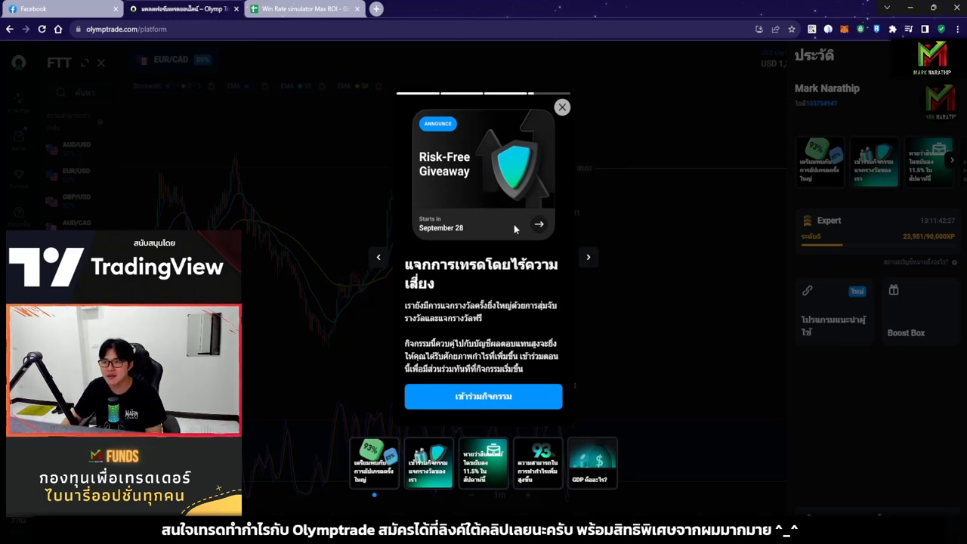
left_click(563, 107)
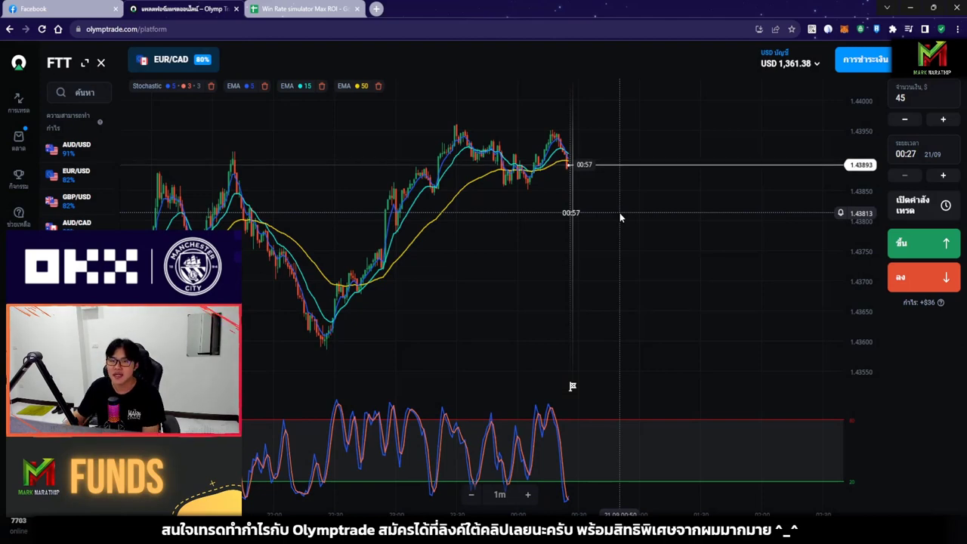
Step: Switch to the Win Rate simulator Max ROI sheet in Google Sheets and widen column A to about three times its width
left_click(302, 8)
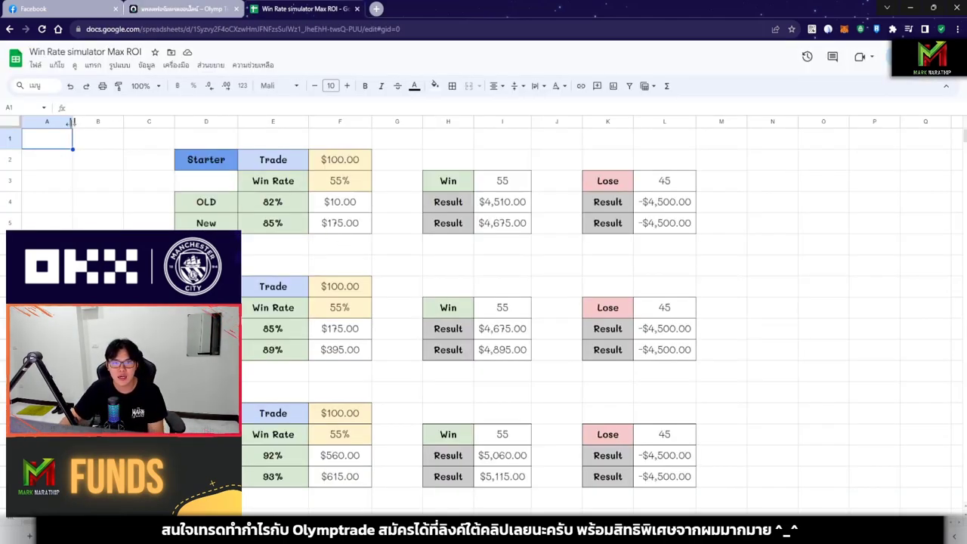
left_click_drag(73, 122, 167, 121)
Step: Look over the old and new payout percentages and the labels of the Starter, Advanced and Expert tables
left_click(393, 220)
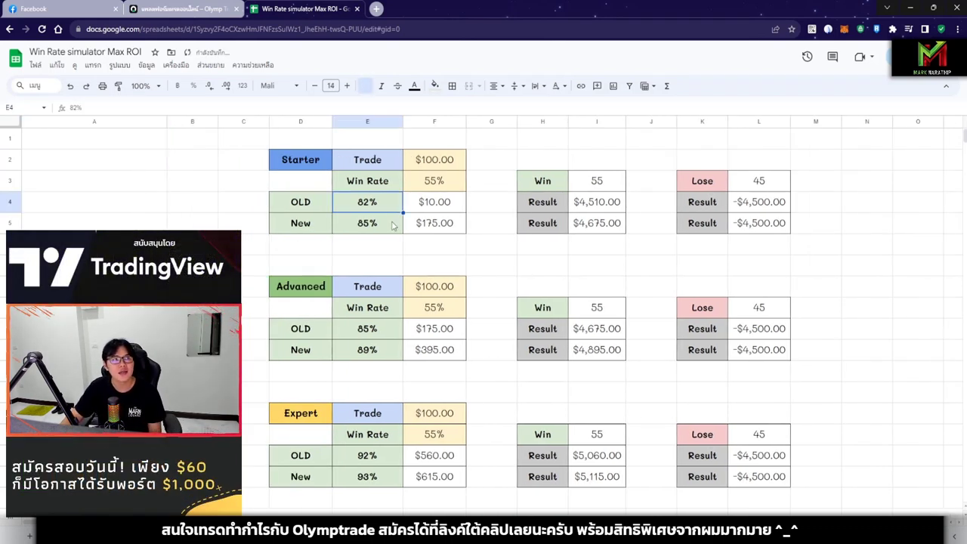
left_click(378, 335)
left_click(382, 350)
left_click(383, 459)
left_click(380, 477)
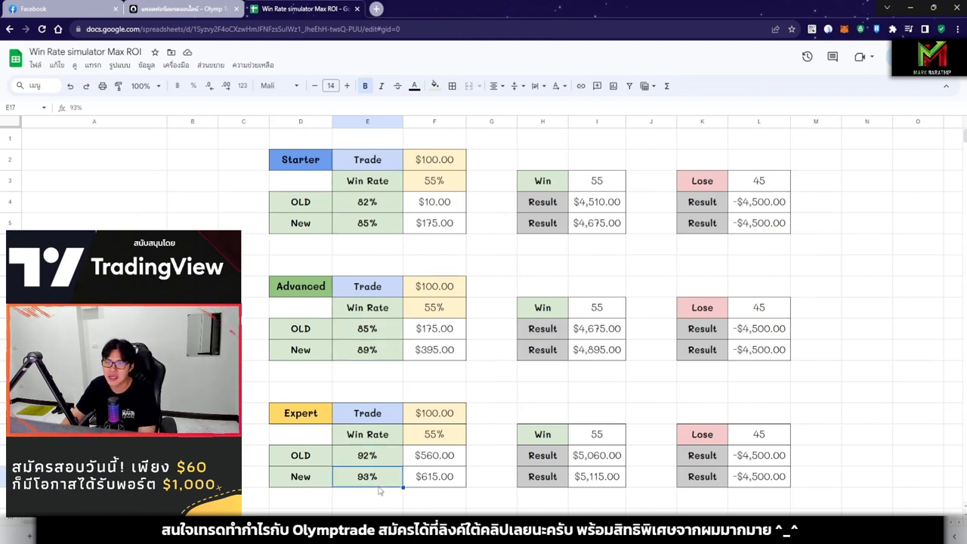
left_click(321, 204)
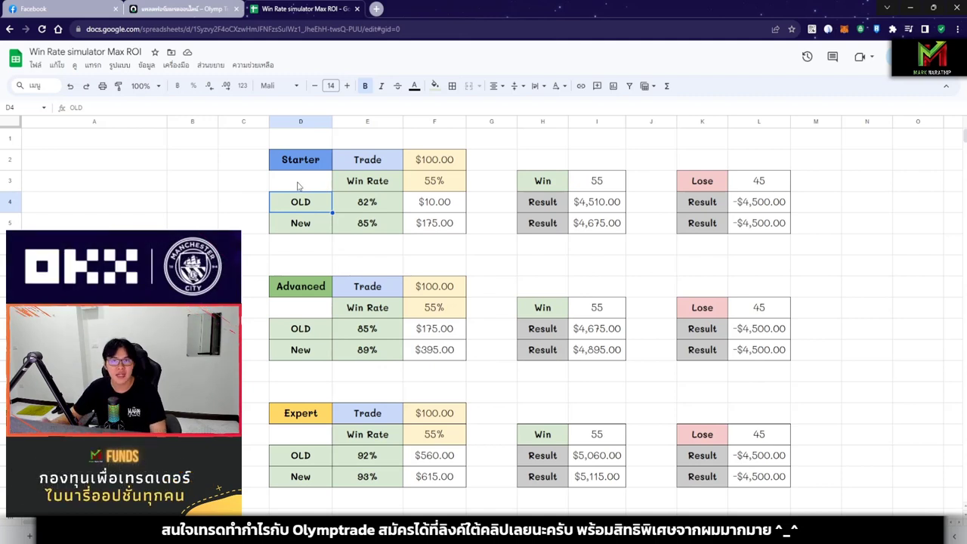
left_click(303, 294)
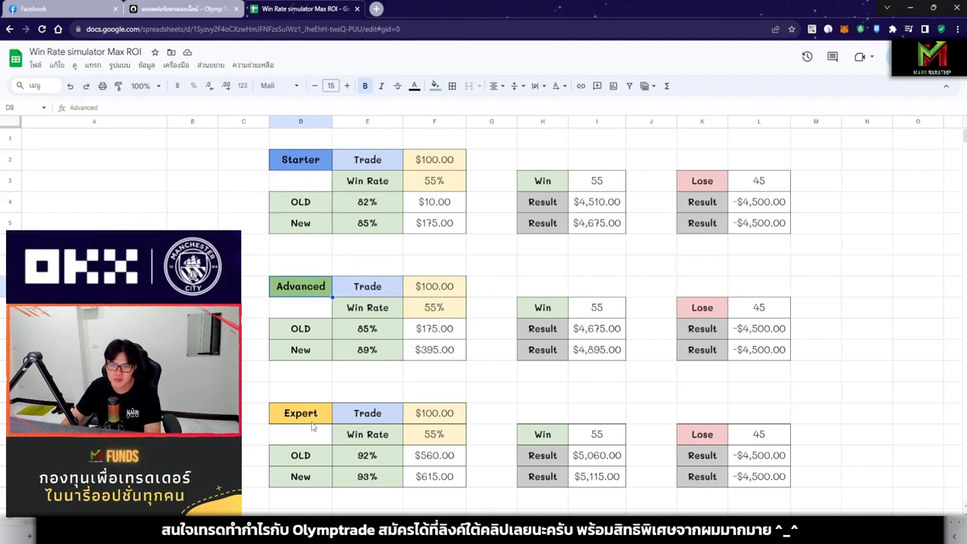
left_click(313, 422)
left_click(310, 161)
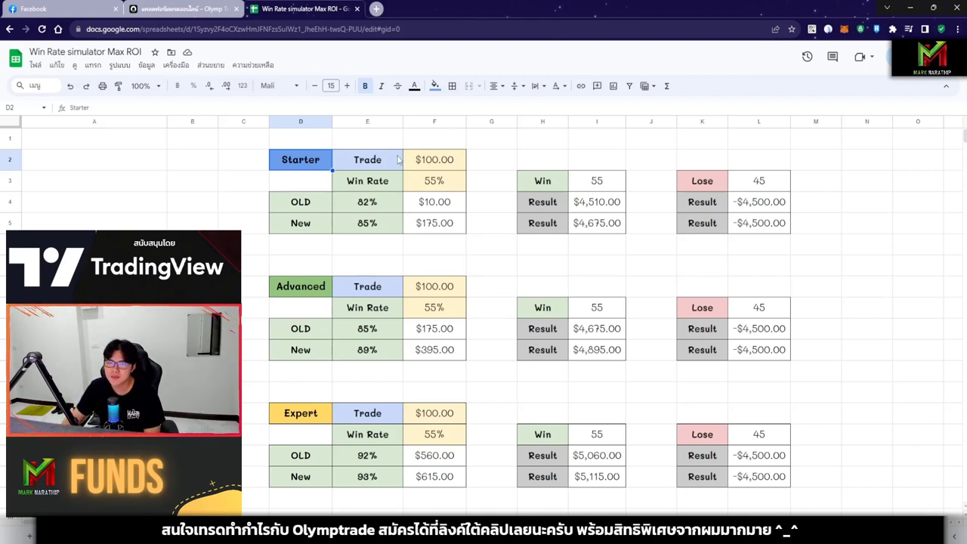
Step: Check the EUR/CAD payout on the Olymp Trade platform, ending back at the Starter table in the Win Rate simulator sheet
left_click(181, 8)
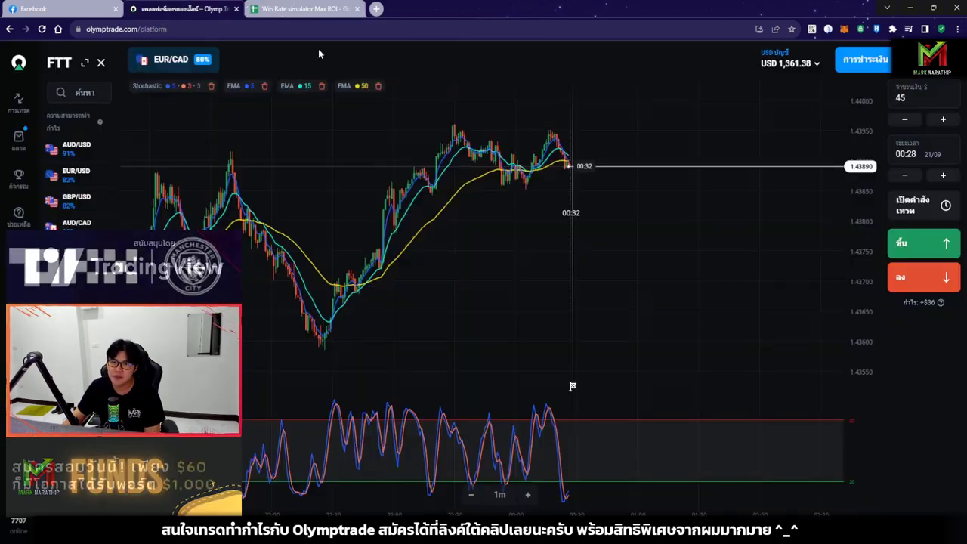
left_click(306, 8)
left_click(179, 8)
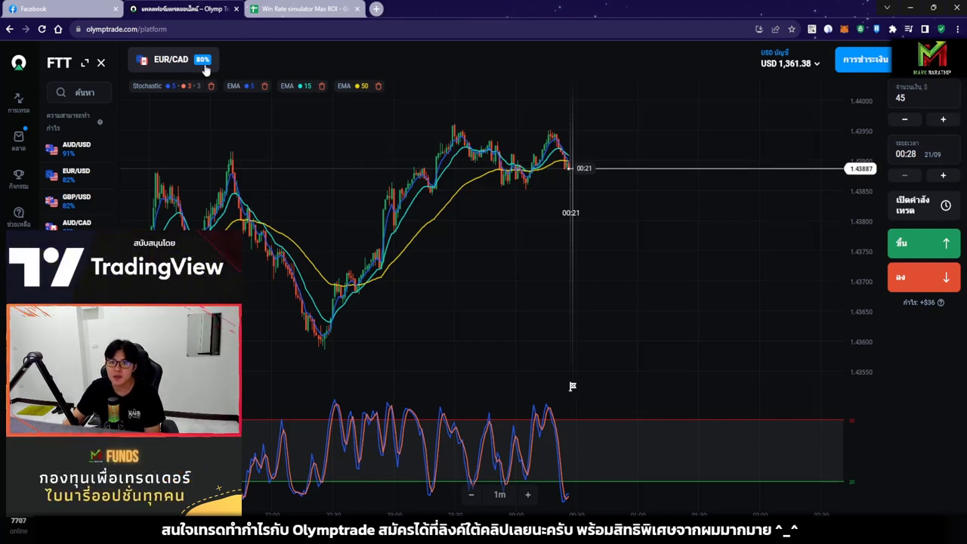
left_click(295, 10)
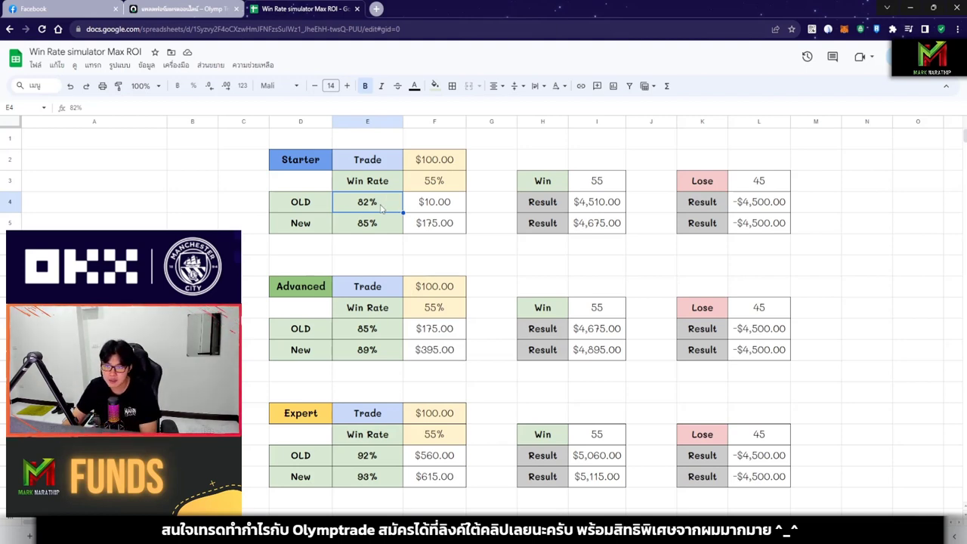
Step: Examine the Starter tier's new payout and the Advanced tier's old and new payout percentages
left_click(385, 225)
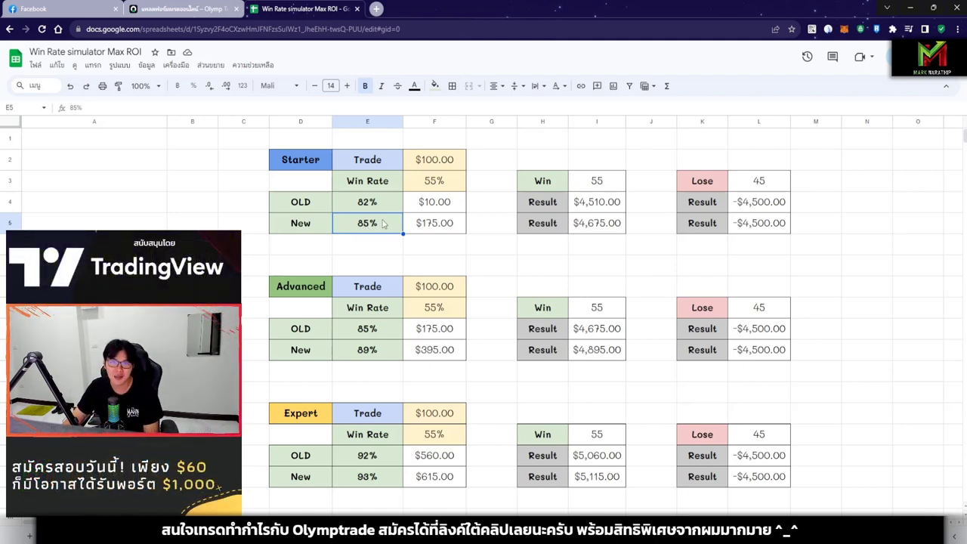
left_click(305, 293)
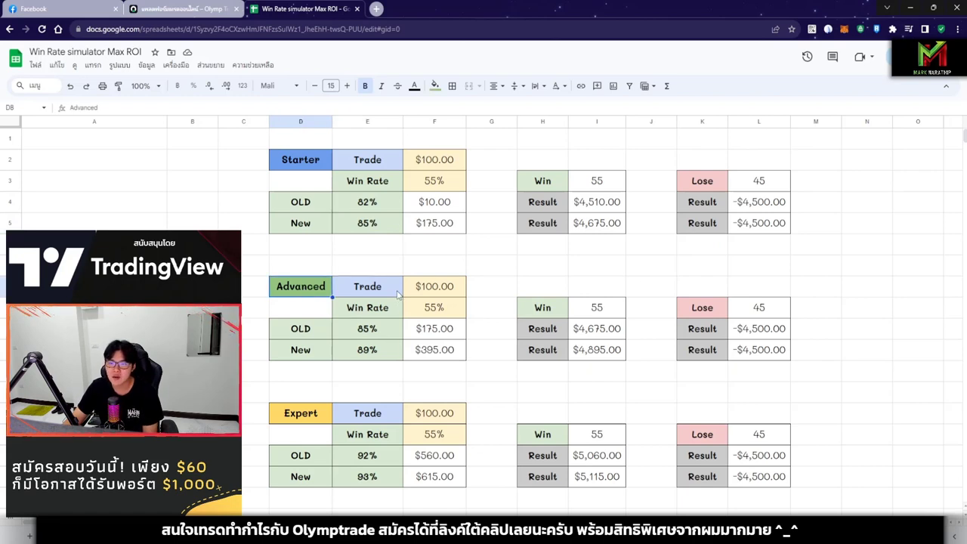
left_click(362, 333)
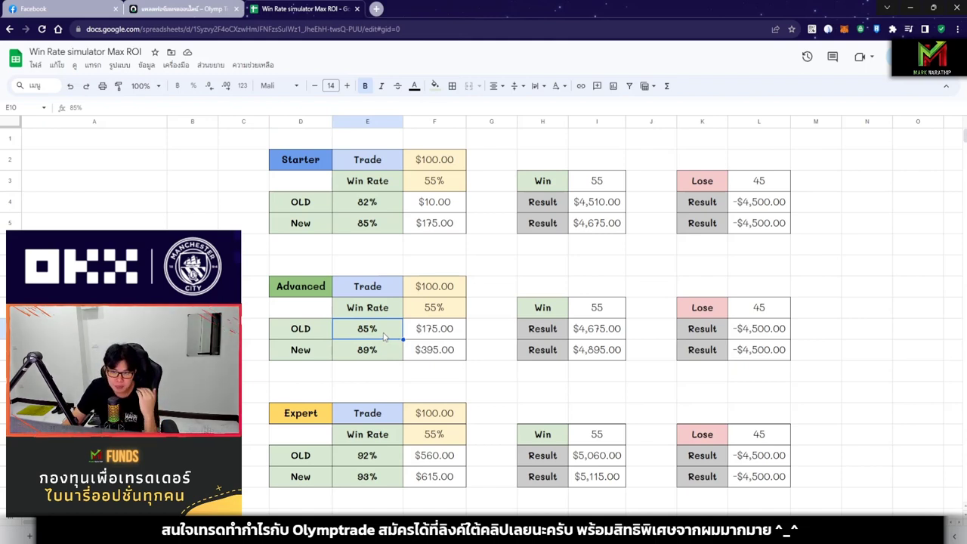
left_click(384, 352)
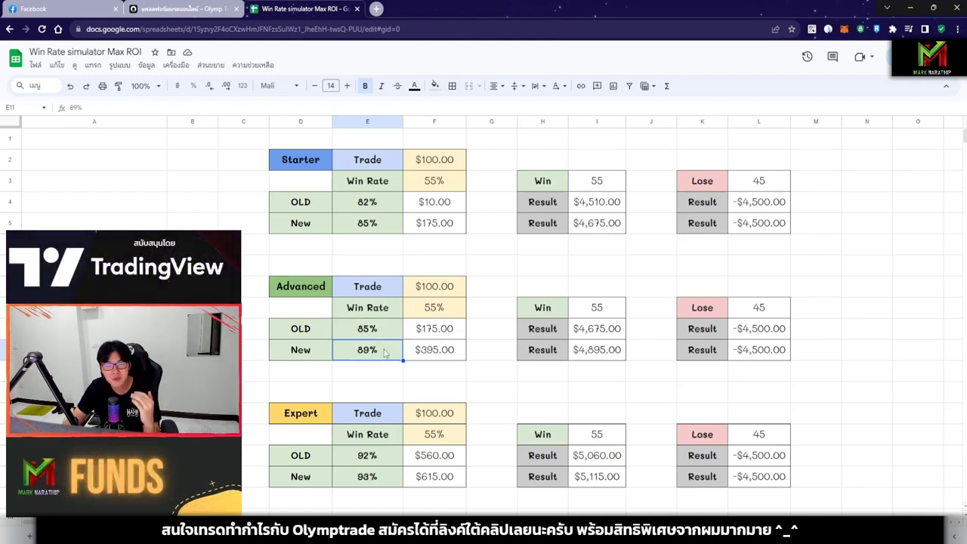
Step: Compare the Expert tier's old and new payout percentages
left_click(299, 415)
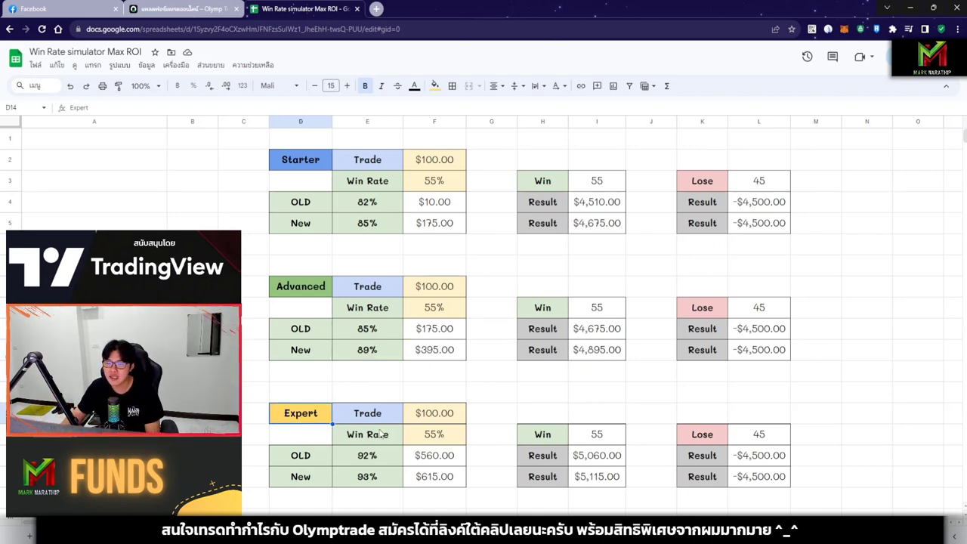
left_click(381, 456)
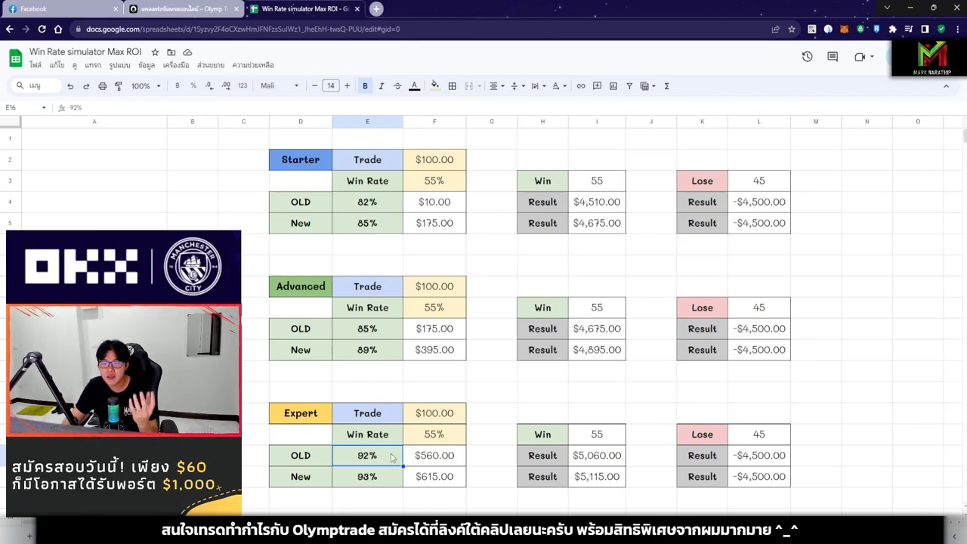
left_click(387, 479)
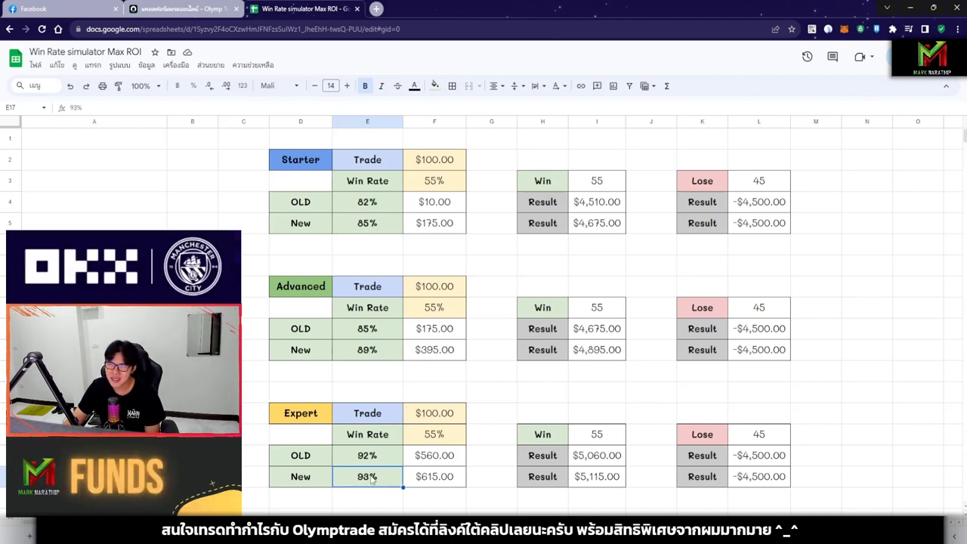
left_click(374, 461)
left_click(375, 477)
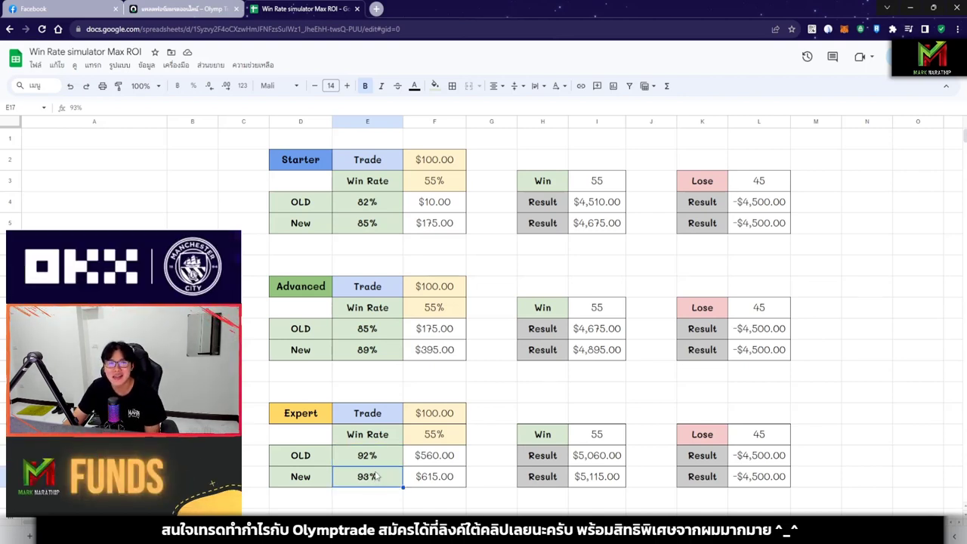
left_click(376, 462)
left_click(377, 482)
left_click(380, 466)
Step: Review the tier headings, check the account profile on Olymp Trade, and return to the Advanced heading and Starter payout in the sheet
left_click(302, 163)
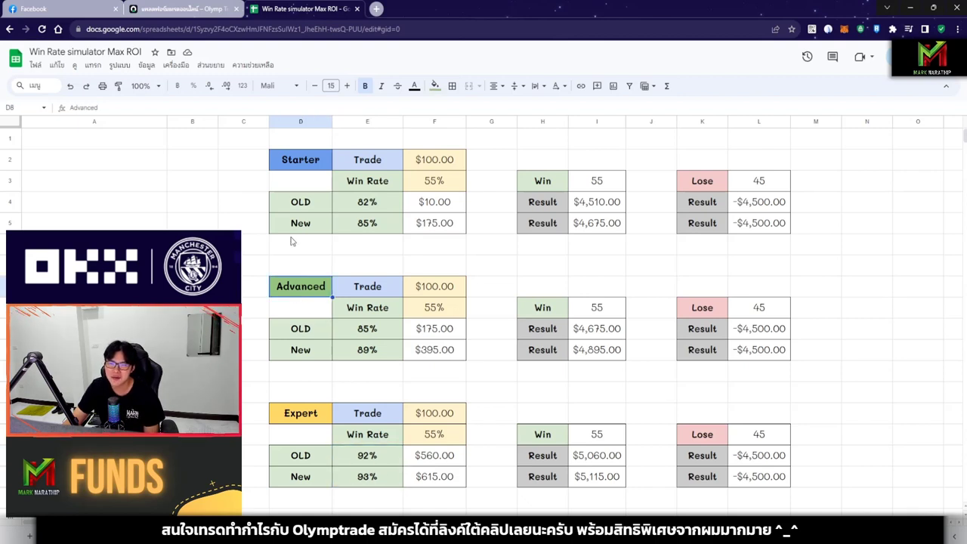
left_click(321, 414)
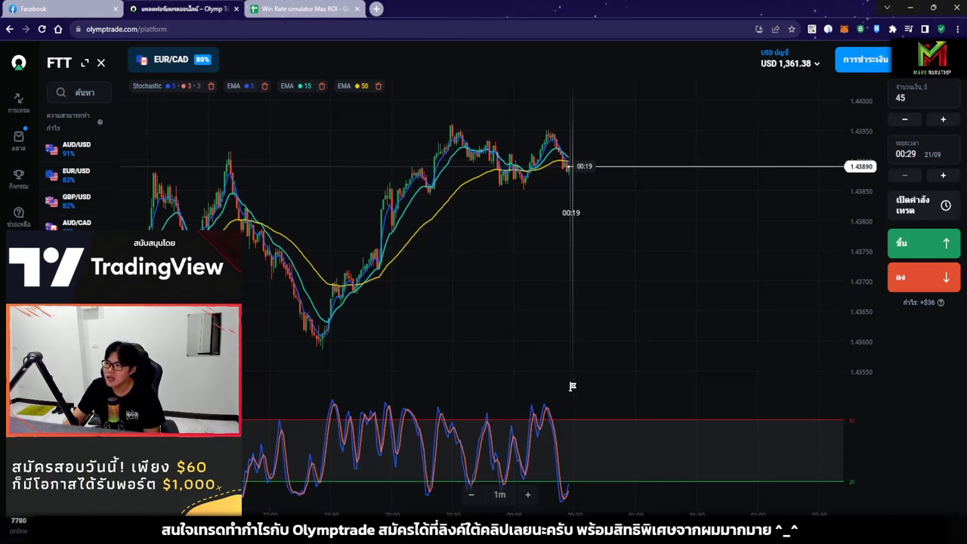
left_click(928, 59)
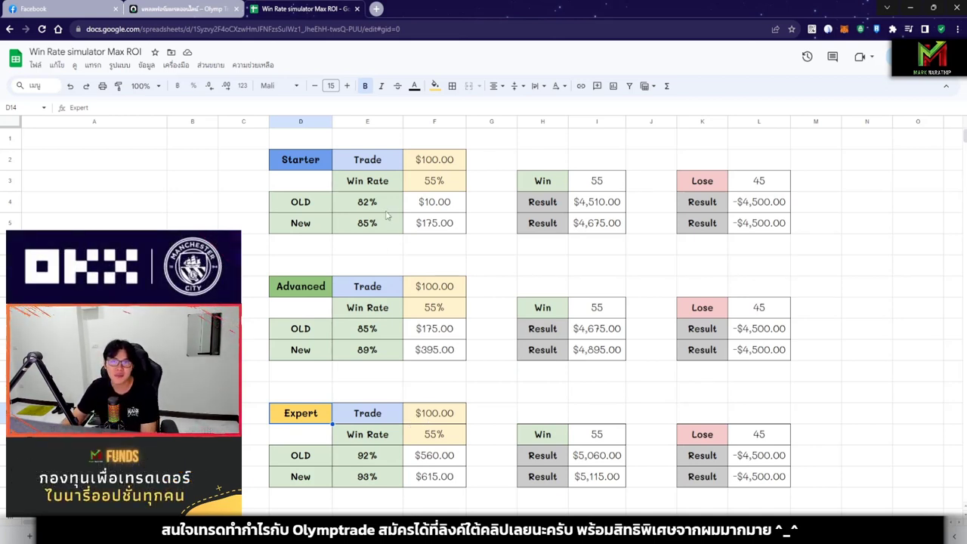
left_click(310, 292)
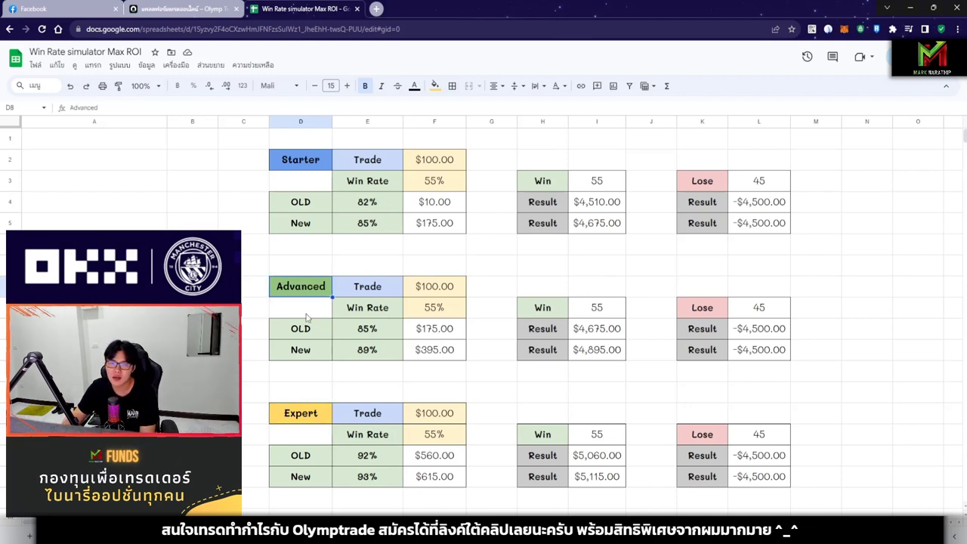
left_click(384, 226)
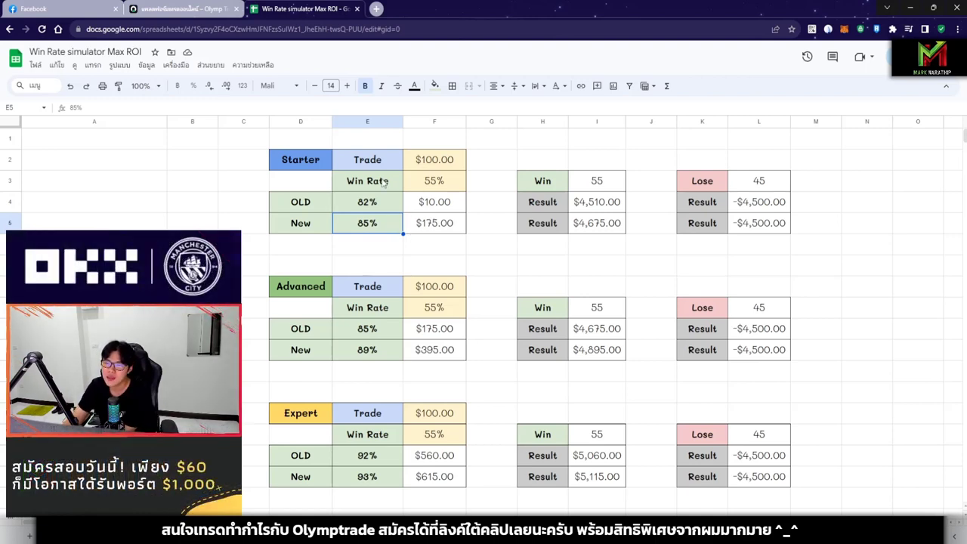
Step: Examine the Starter table's win rate, trade amount and old payout percentage
key("Up")
key("Up")
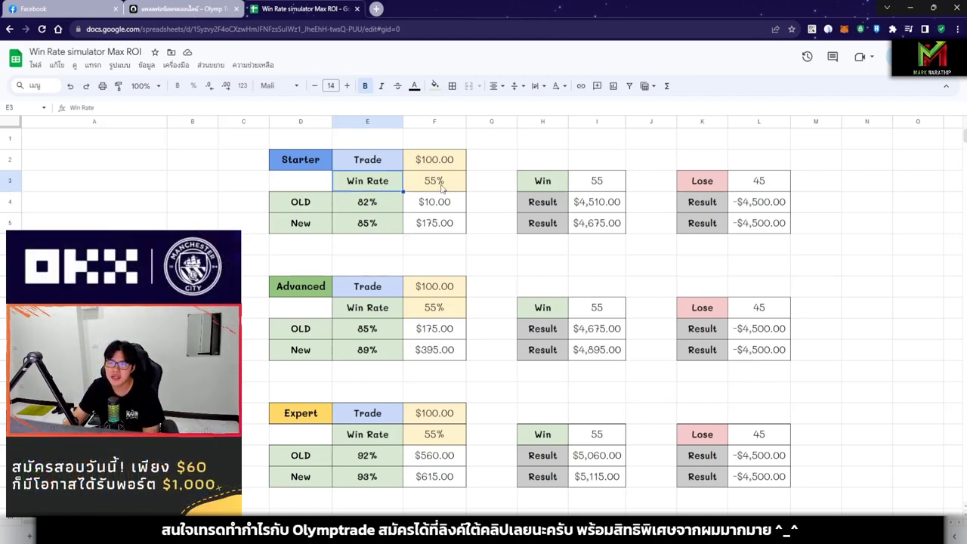
left_click(442, 188)
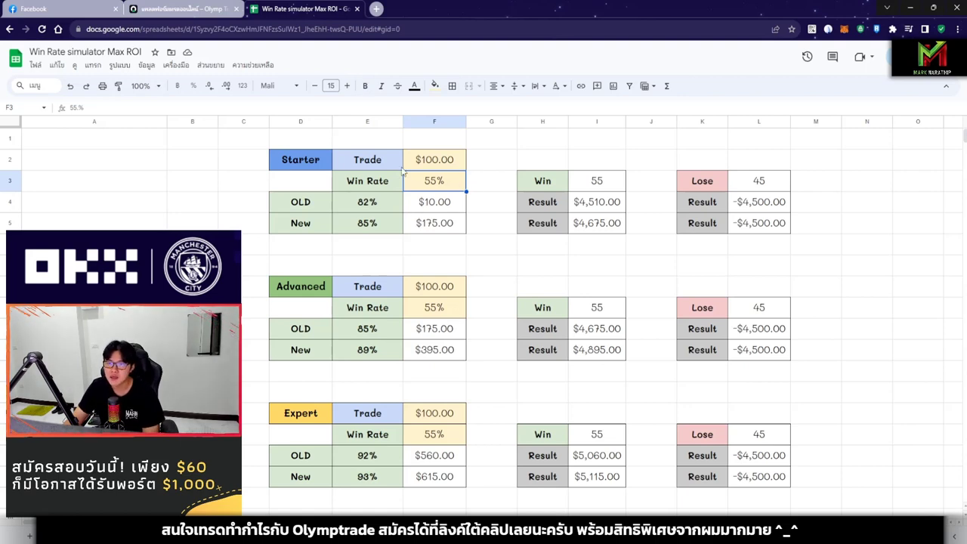
key("Up")
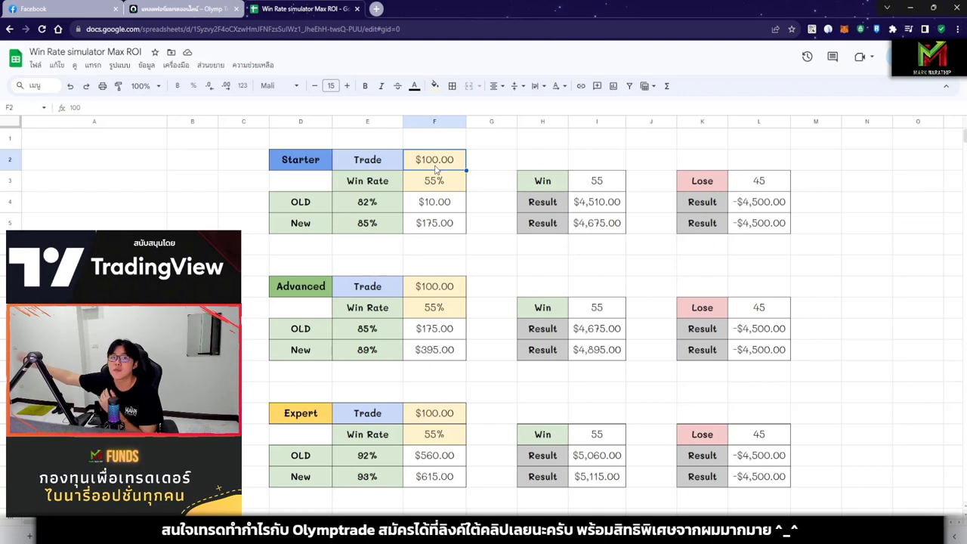
left_click(442, 185)
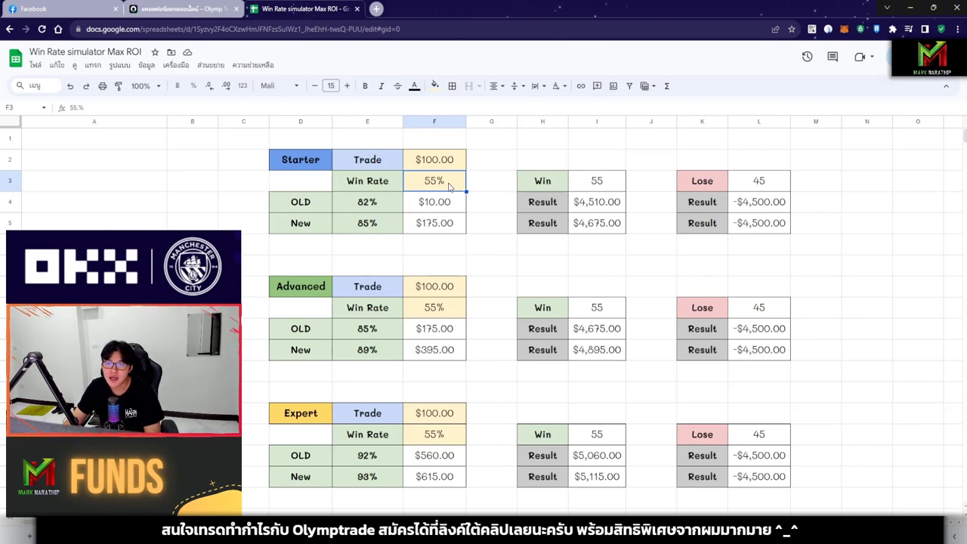
left_click(388, 209)
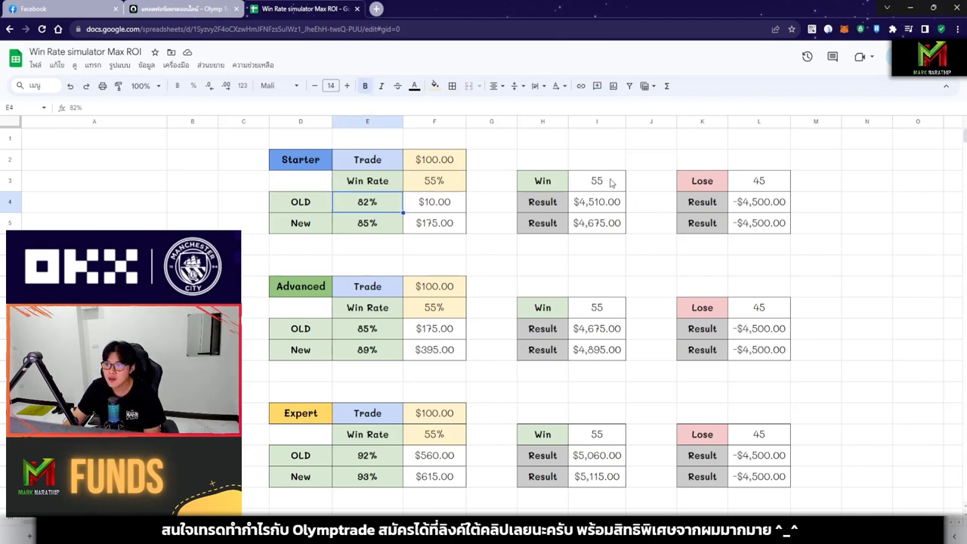
left_click(455, 186)
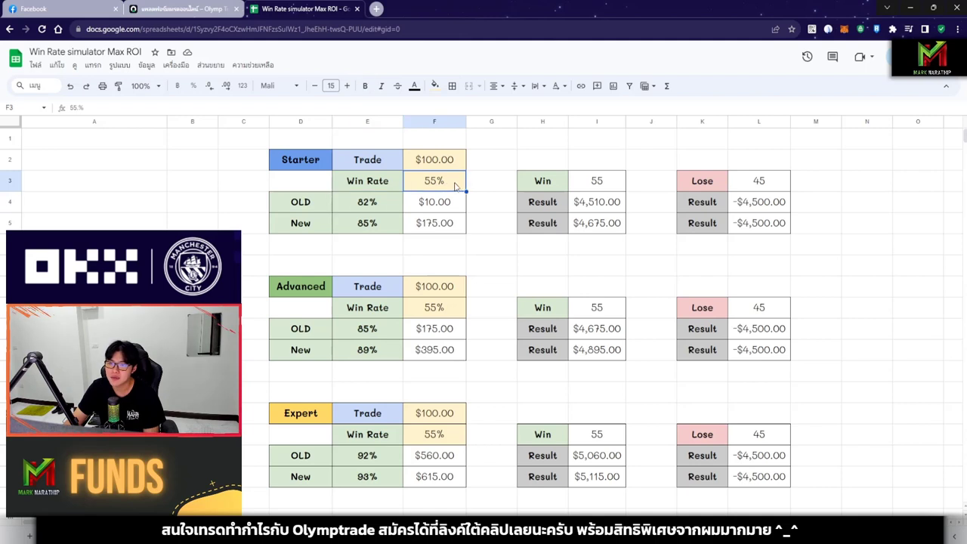
Step: Examine the Starter table's win and lose counts and the net results for the old and new payouts
left_click(598, 184)
left_click(762, 181)
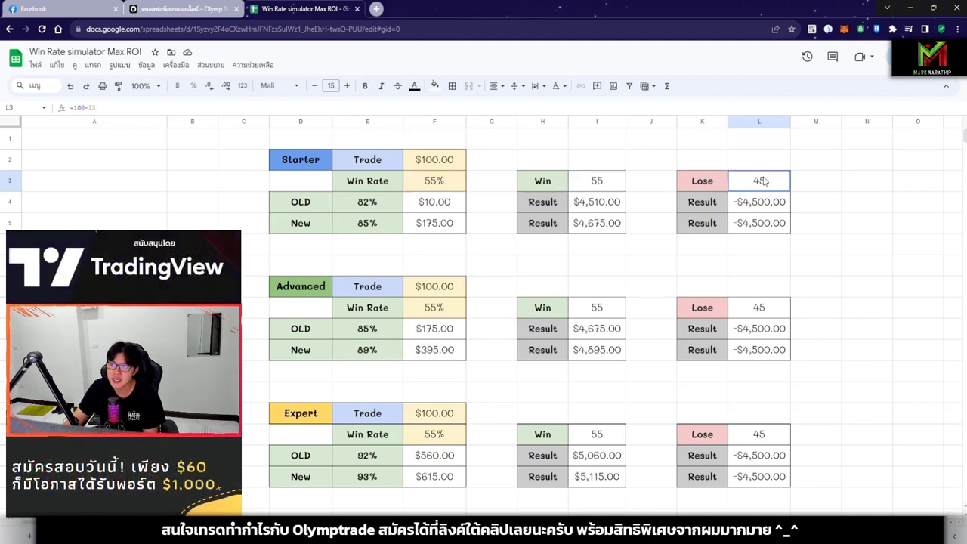
left_click(461, 206)
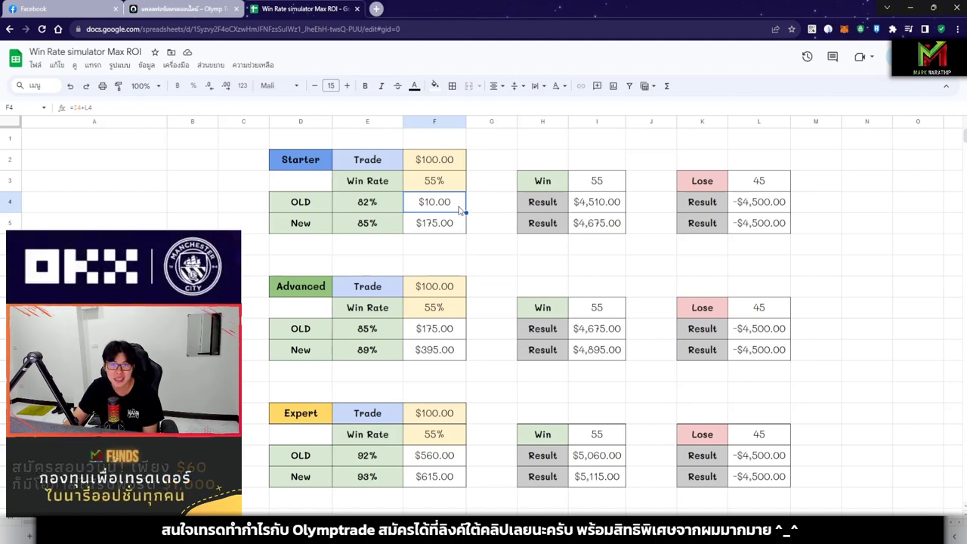
left_click(363, 225)
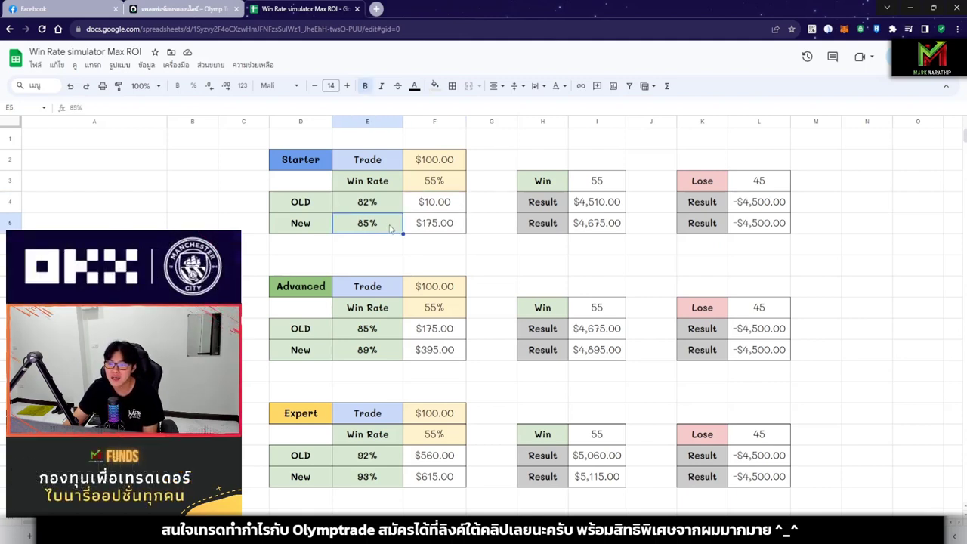
left_click(443, 231)
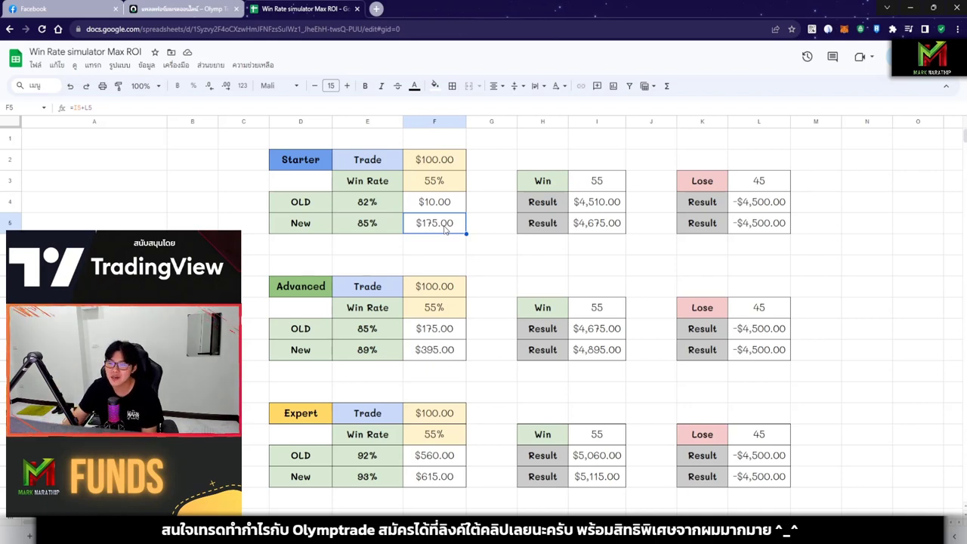
Step: Examine the Starter table's new payout and its net result alongside the win rate and the win and lose counts
left_click(383, 229)
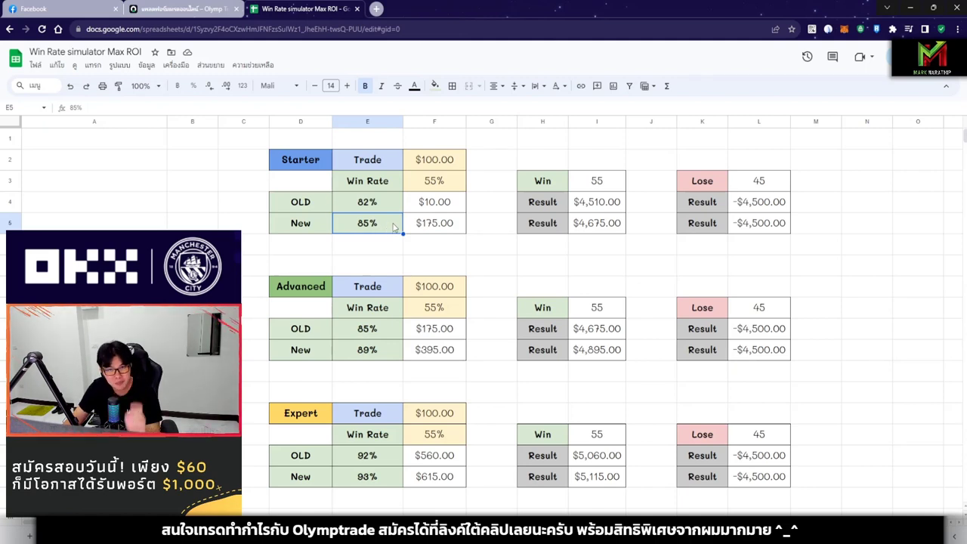
left_click(452, 231)
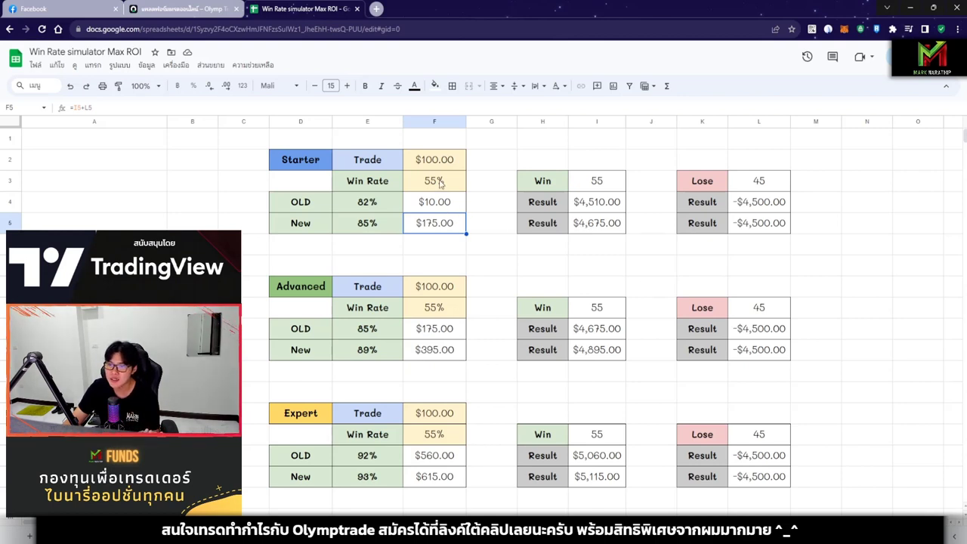
left_click(441, 183)
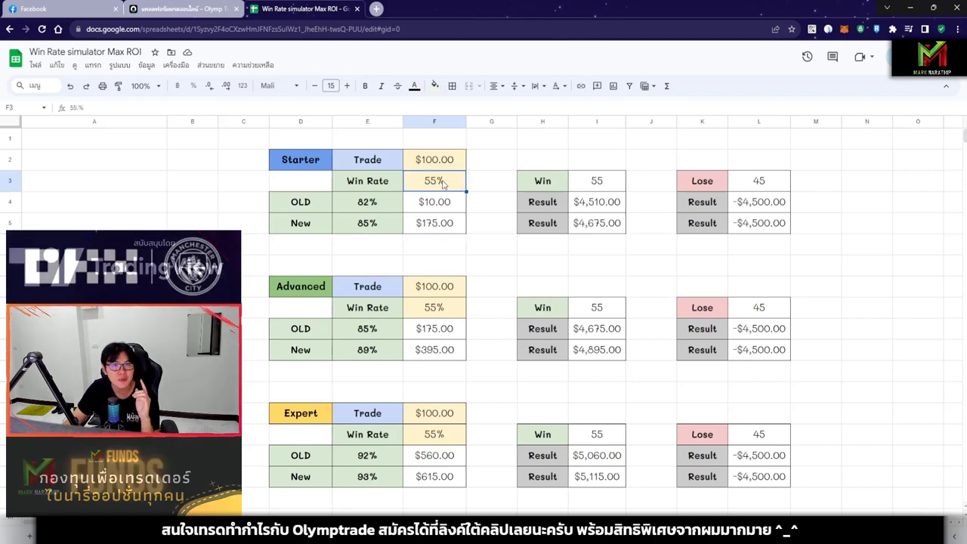
key("Down")
key("Down")
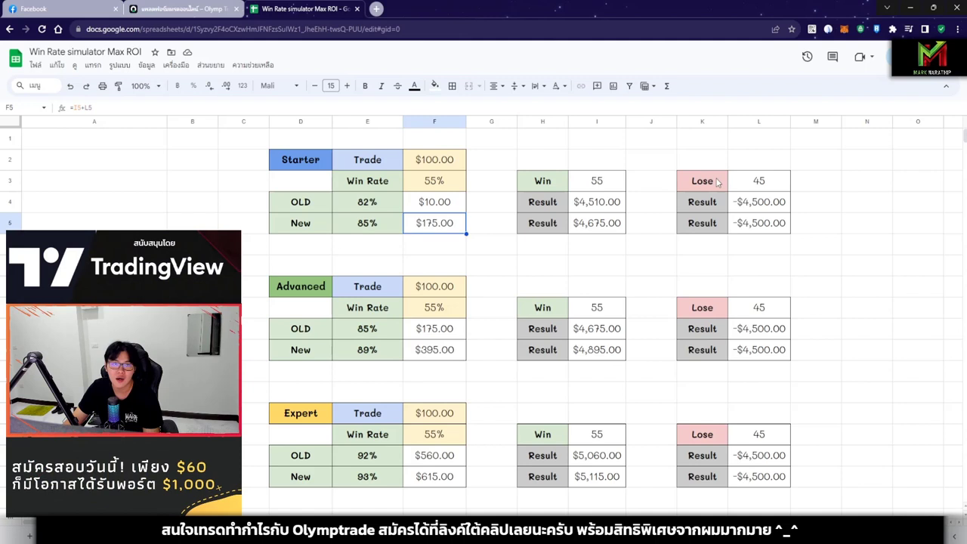
left_click(597, 187)
left_click(758, 185)
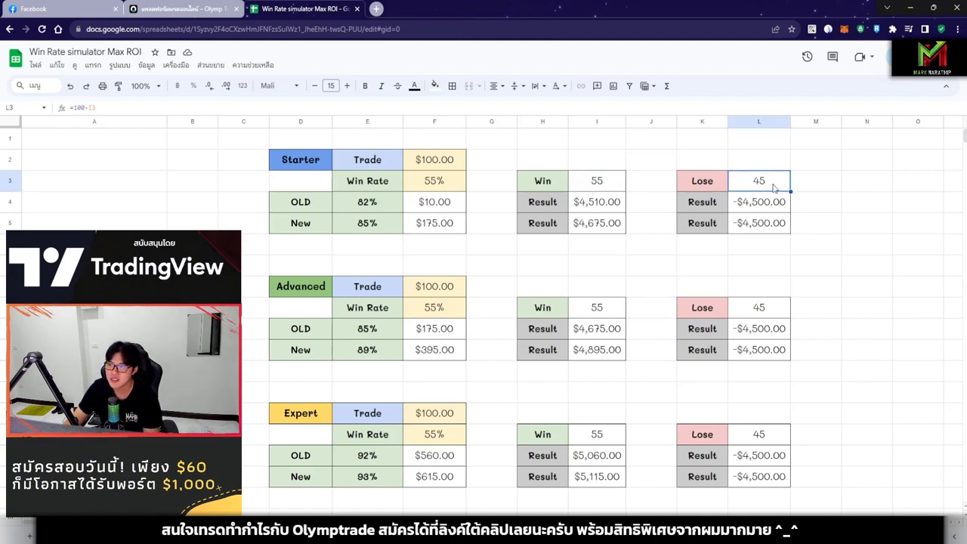
left_click(444, 231)
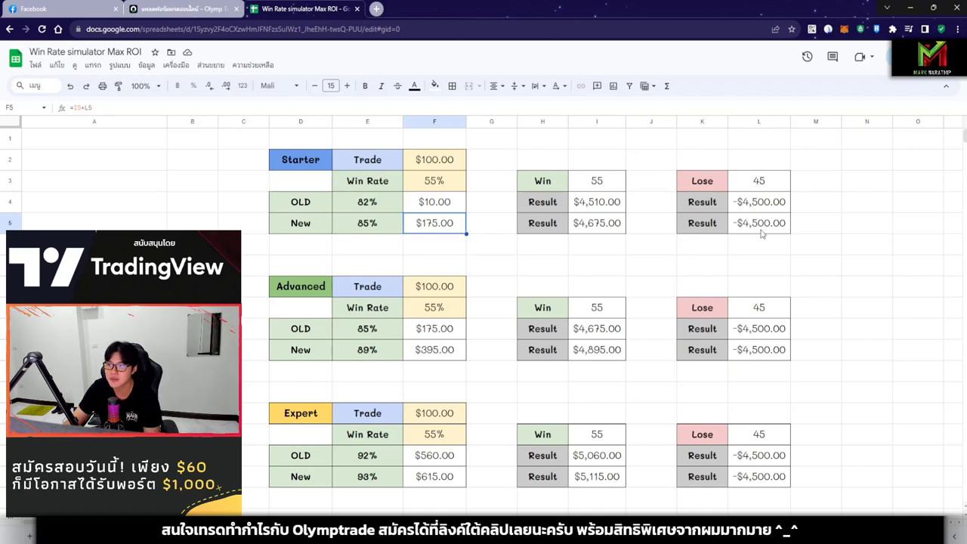
Step: Set the Starter table's trade amount to $10
double_click(434, 160)
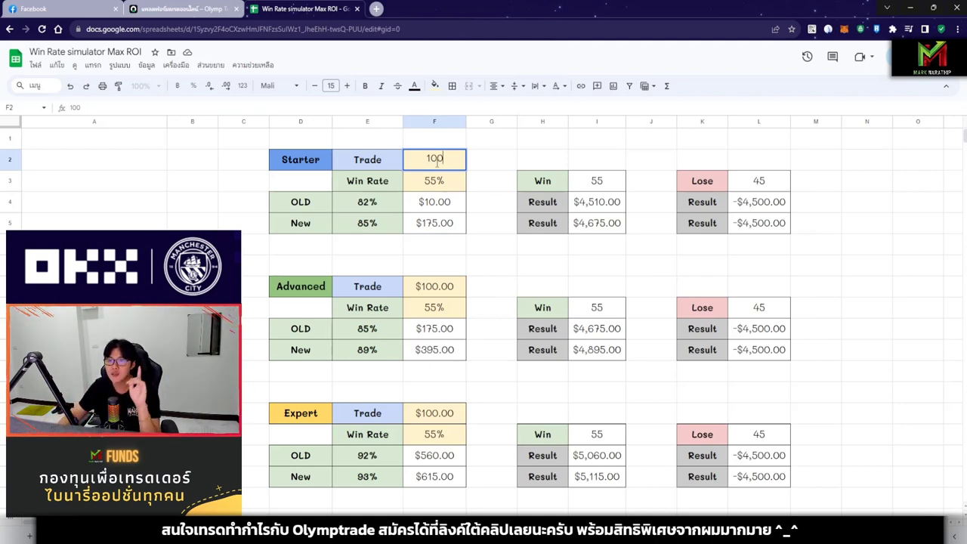
key("BackSpace")
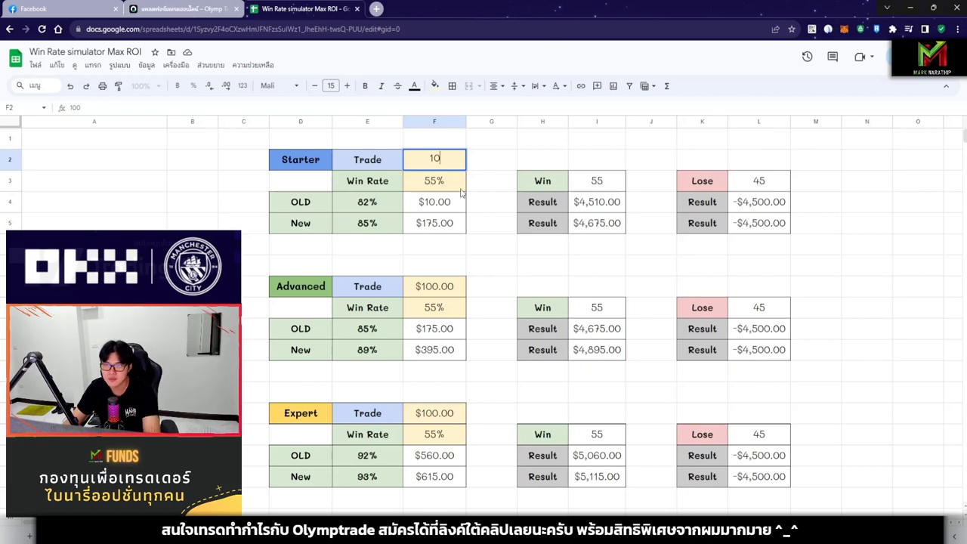
left_click(499, 295)
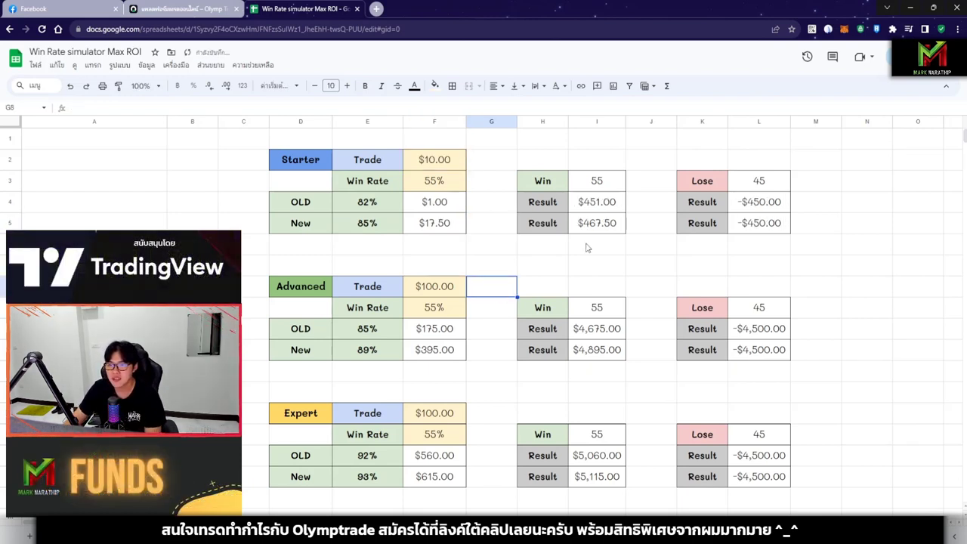
Step: Compare the Starter table's old and new payouts and their net results for the $10 trade amount
left_click(444, 215)
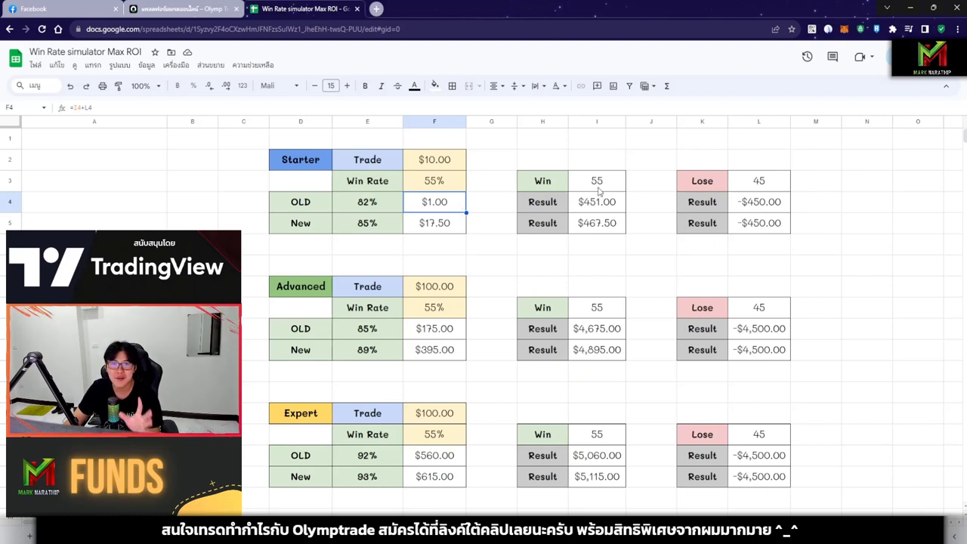
left_click(456, 188)
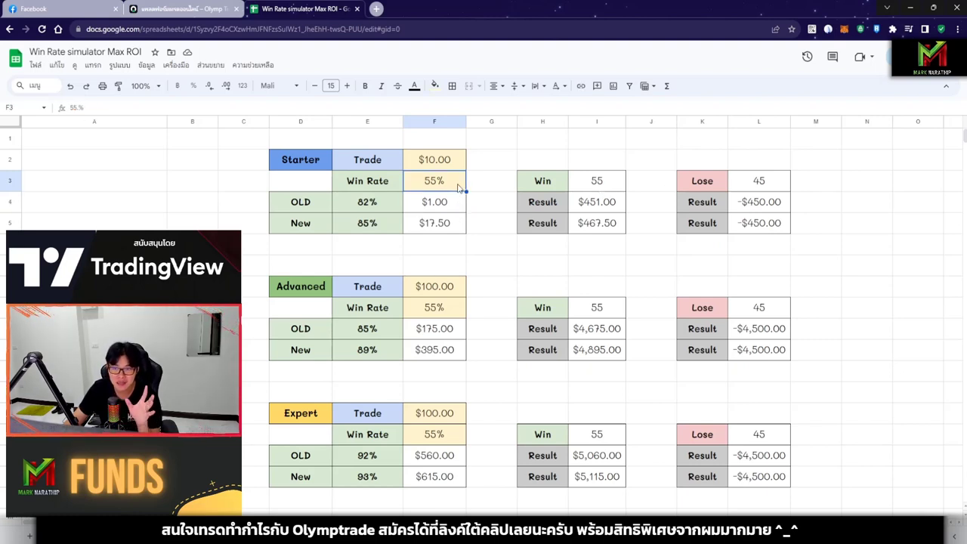
left_click(431, 203)
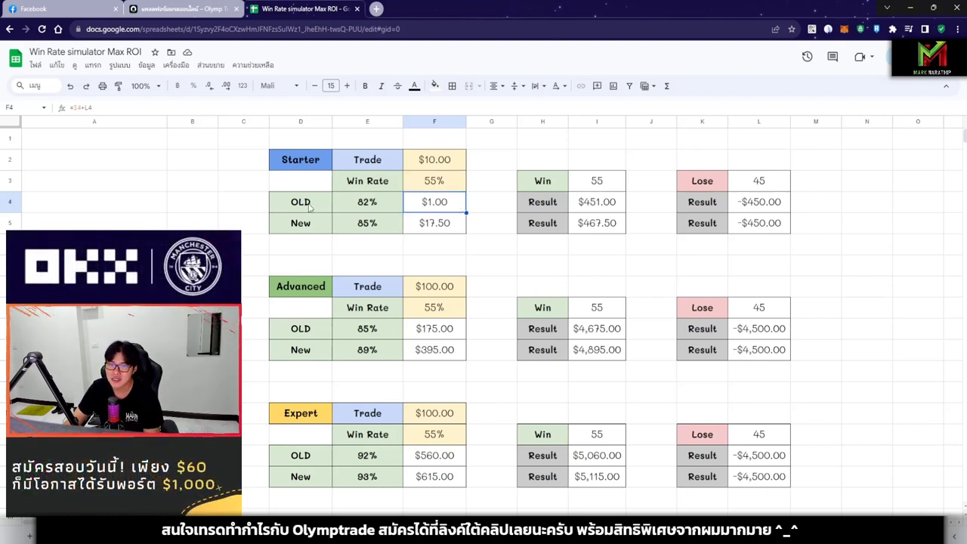
left_click(386, 206)
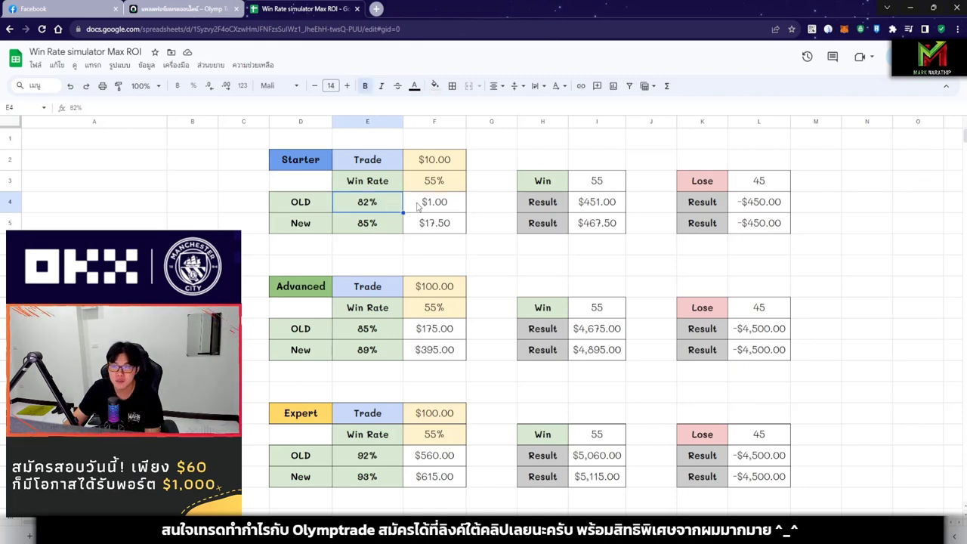
left_click(453, 207)
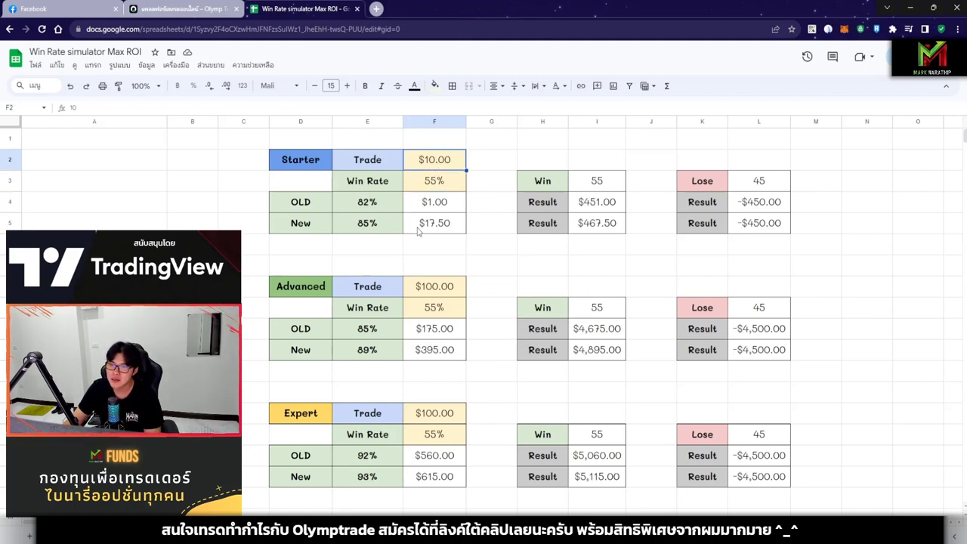
left_click(381, 229)
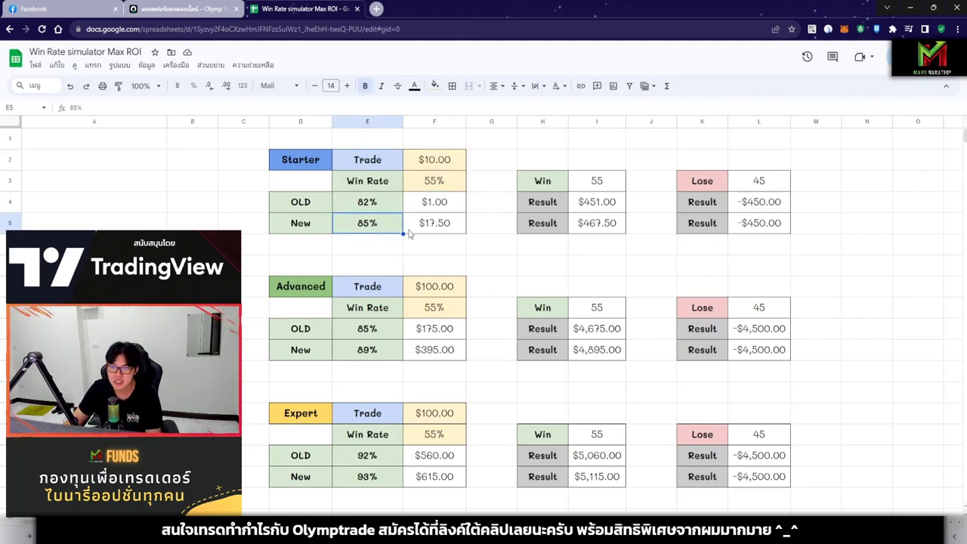
left_click(411, 226)
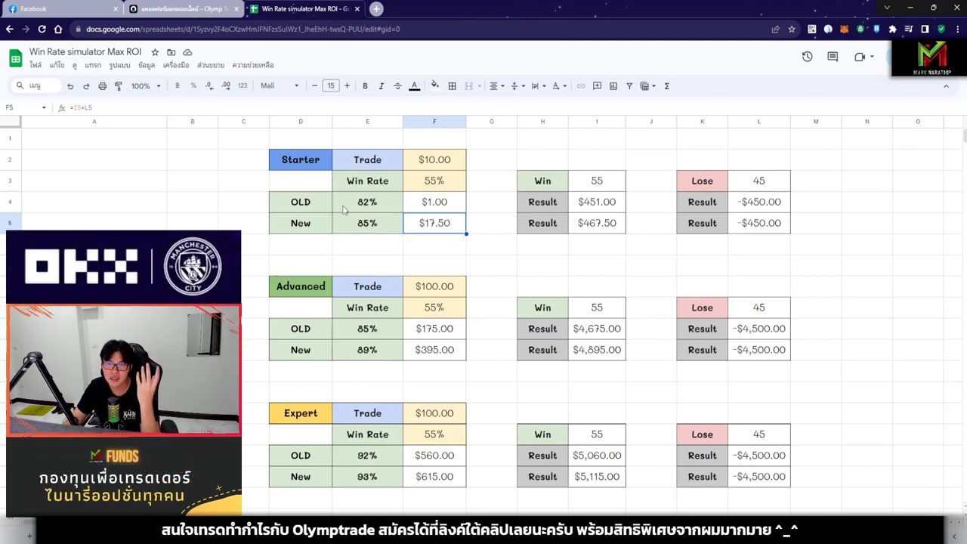
Step: Compare the Starter and Advanced tiers, checking Advanced's old and new payouts against the Starter tier's new payout
left_click(301, 159)
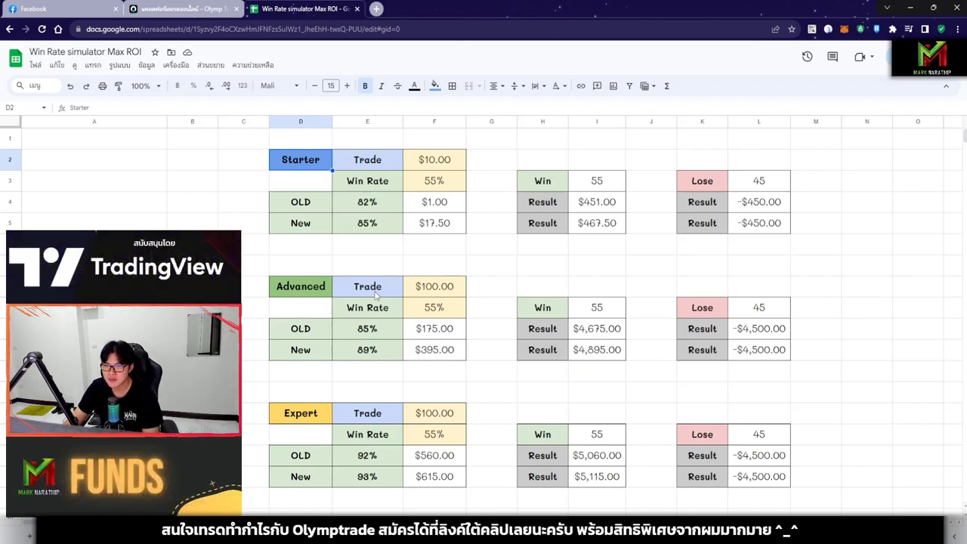
left_click(303, 291)
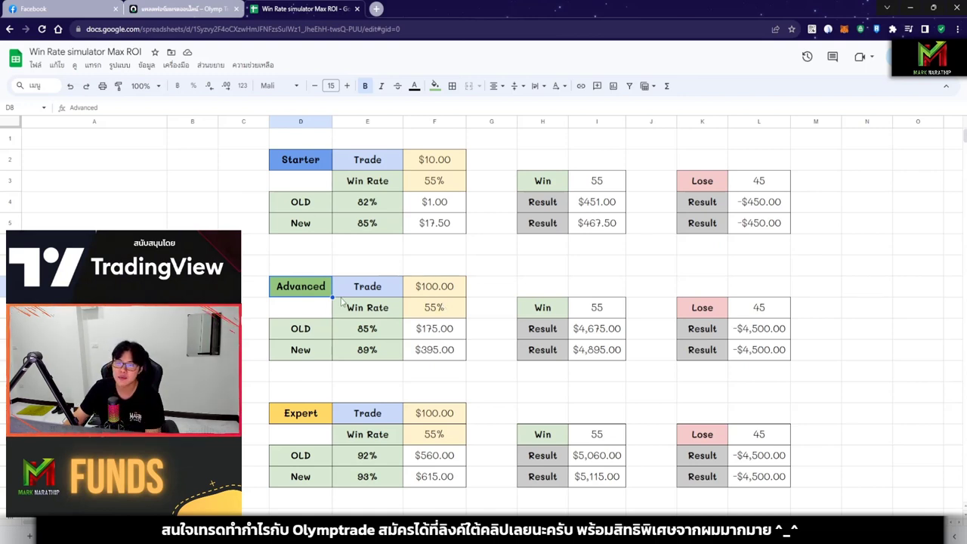
left_click(370, 337)
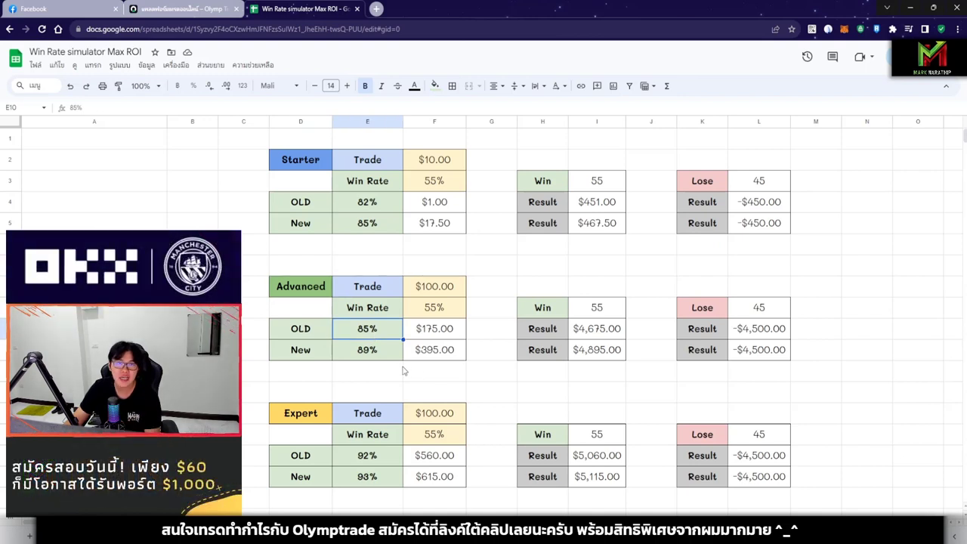
left_click(380, 353)
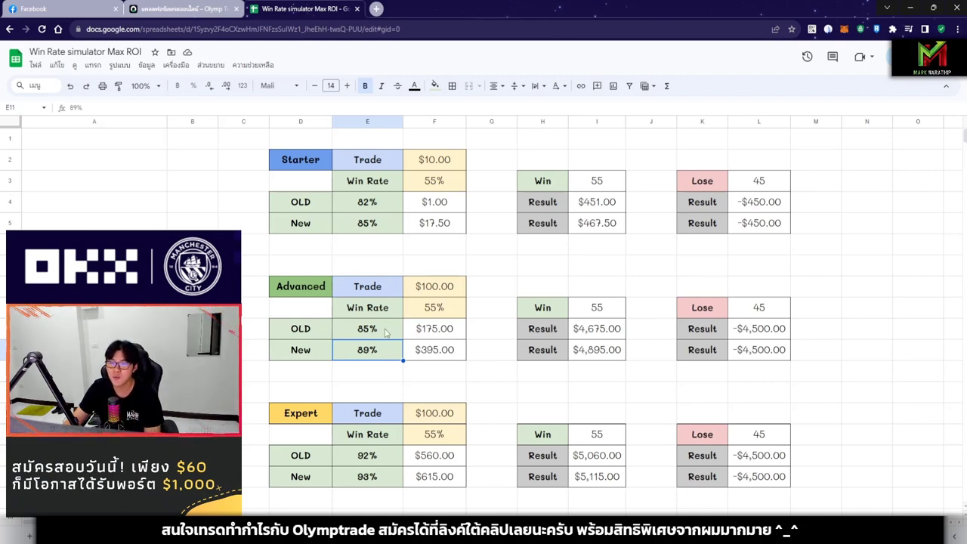
left_click(377, 224)
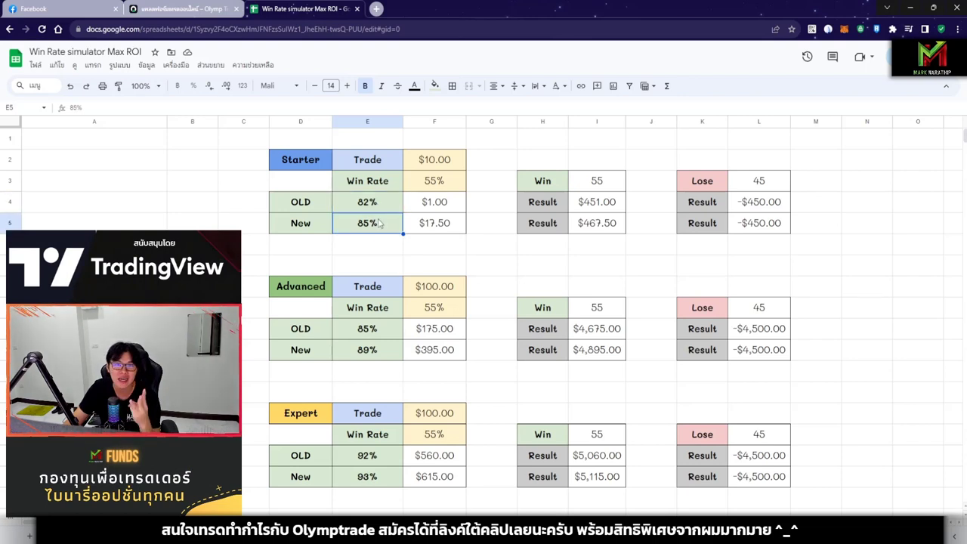
left_click(383, 353)
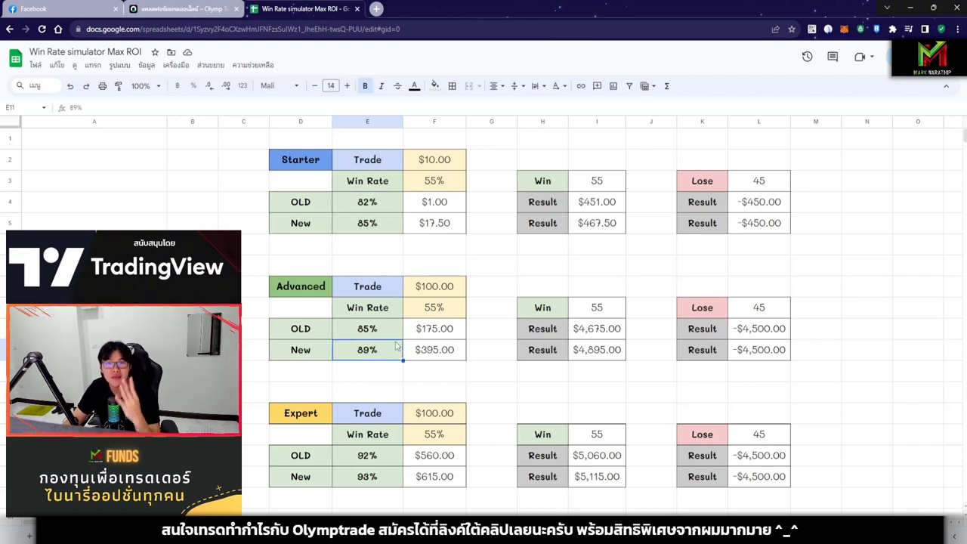
Step: Examine the Advanced table's win rate and trade amount, and the net result for each of its old and new payouts
left_click(446, 310)
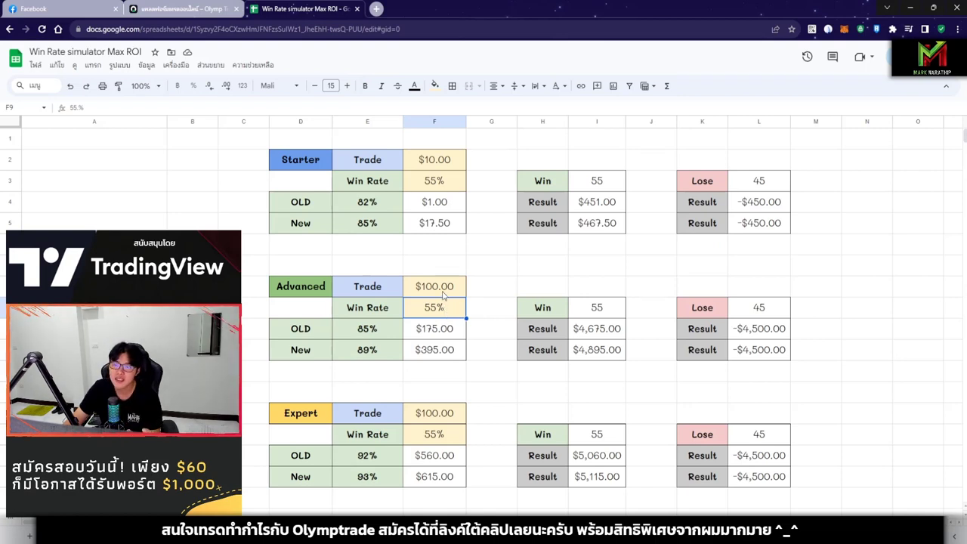
left_click(446, 300)
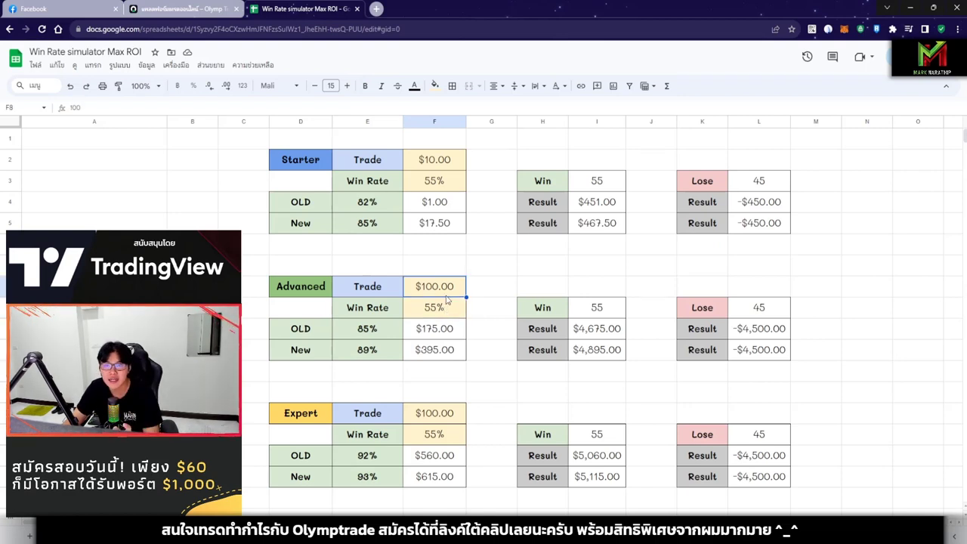
left_click(446, 330)
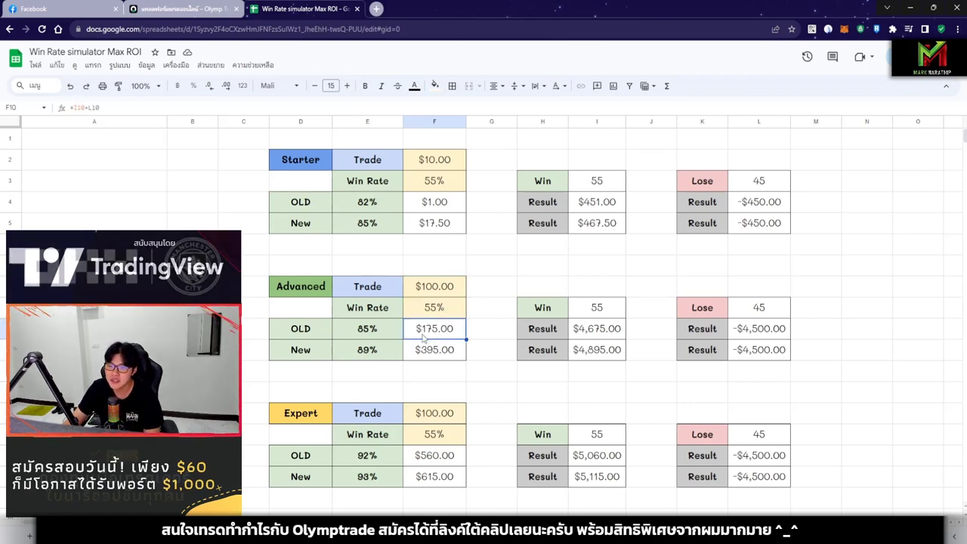
left_click(370, 338)
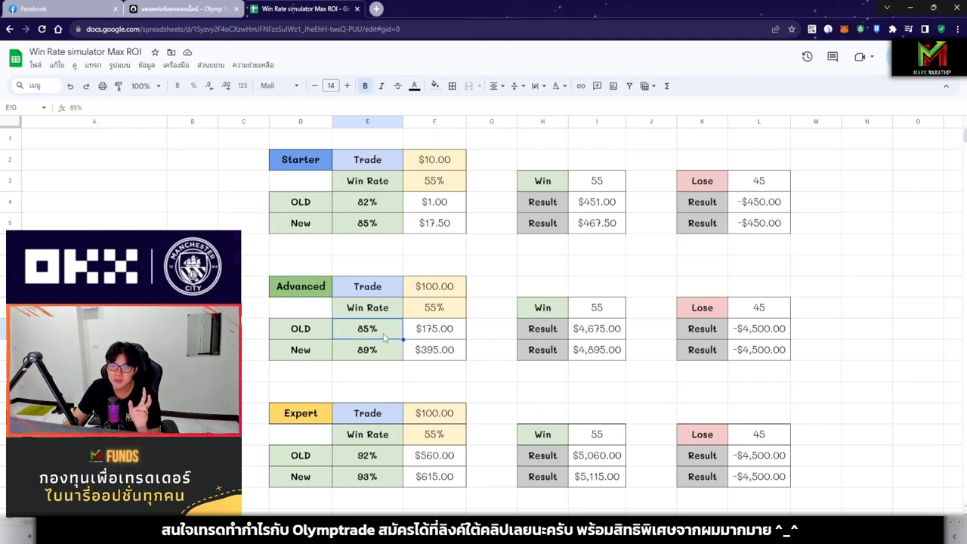
left_click(435, 339)
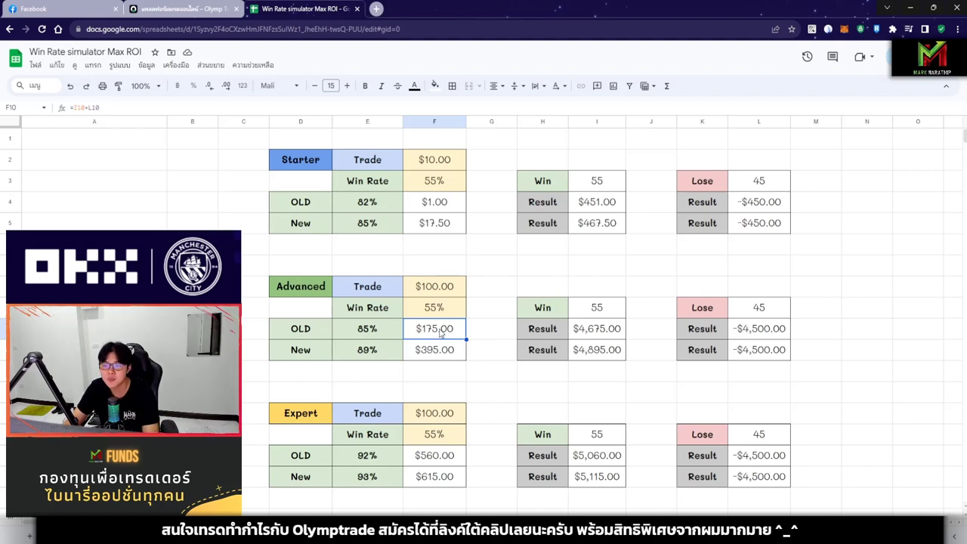
left_click(383, 359)
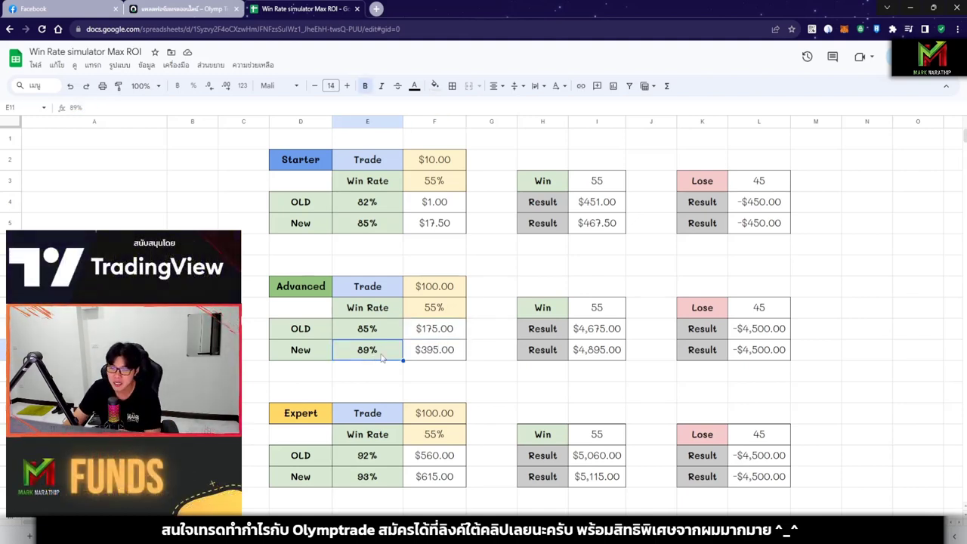
left_click(427, 357)
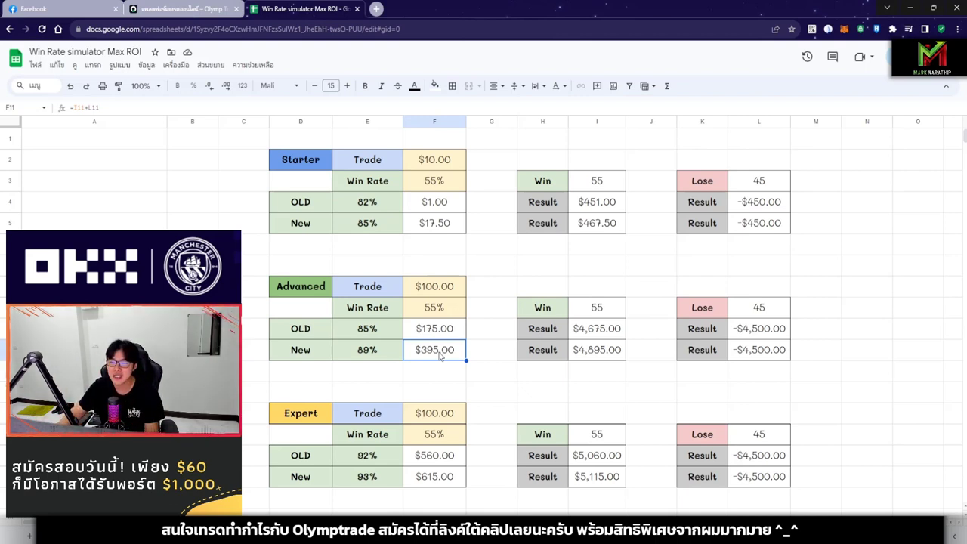
Step: Recheck the Advanced table's trade amount and win rate, and compare the old and new net results with their payout percentages
left_click(436, 293)
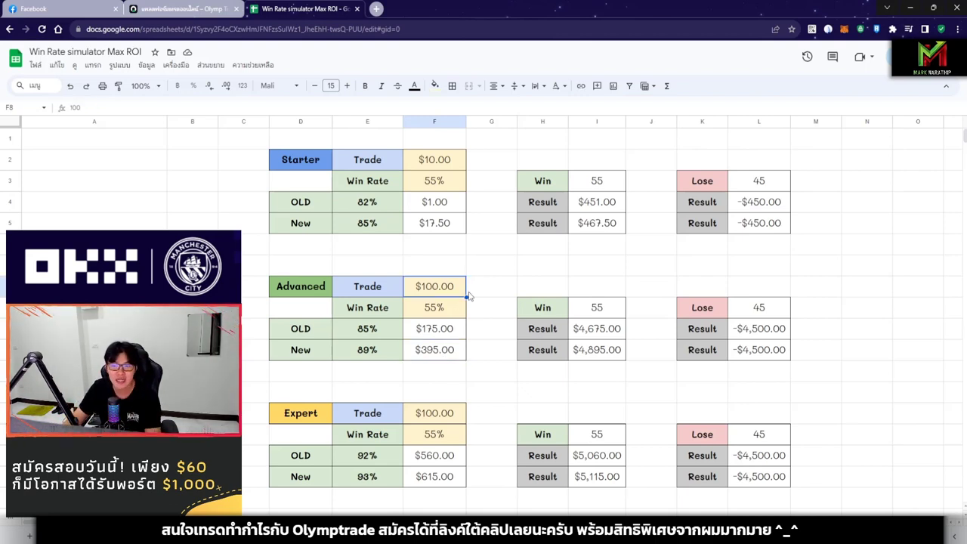
left_click(459, 314)
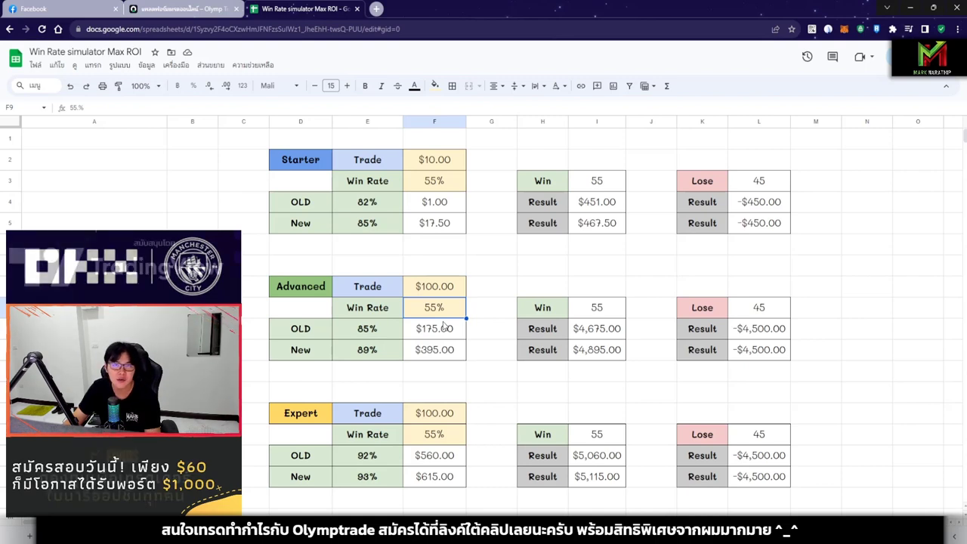
left_click(441, 344)
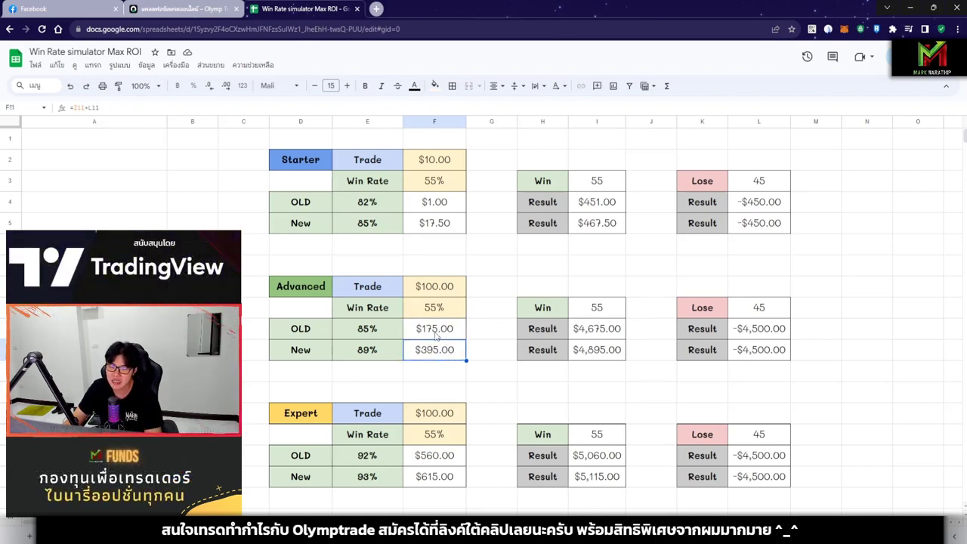
left_click(434, 337)
left_click(362, 336)
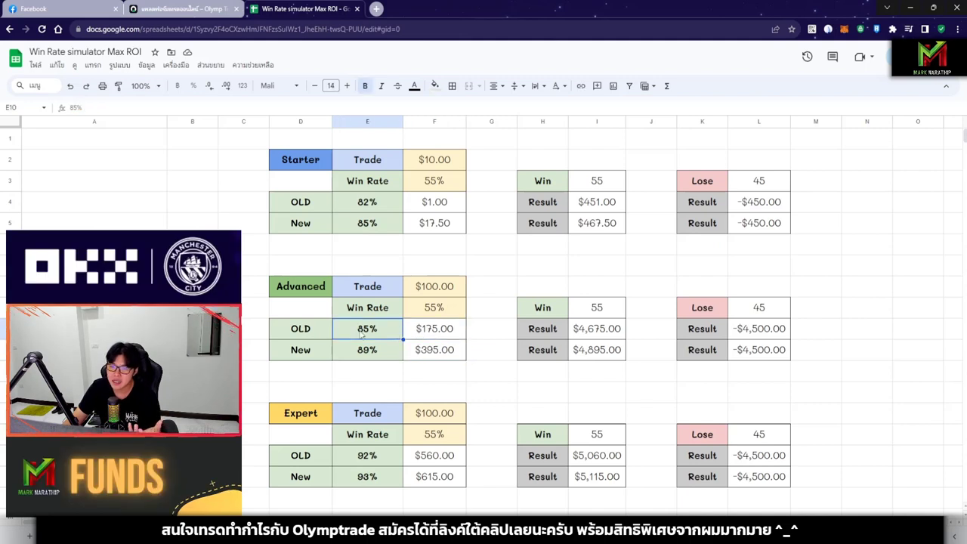
left_click(436, 338)
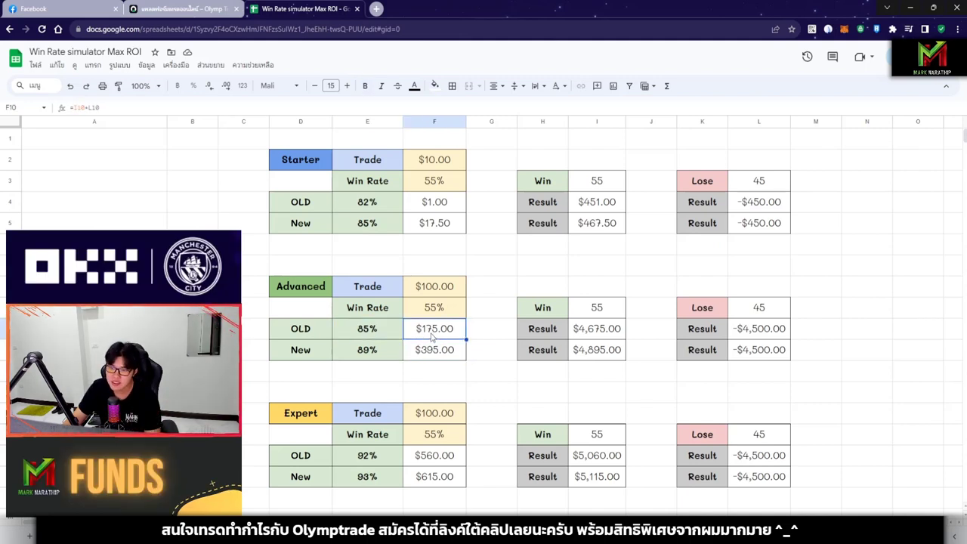
left_click(376, 352)
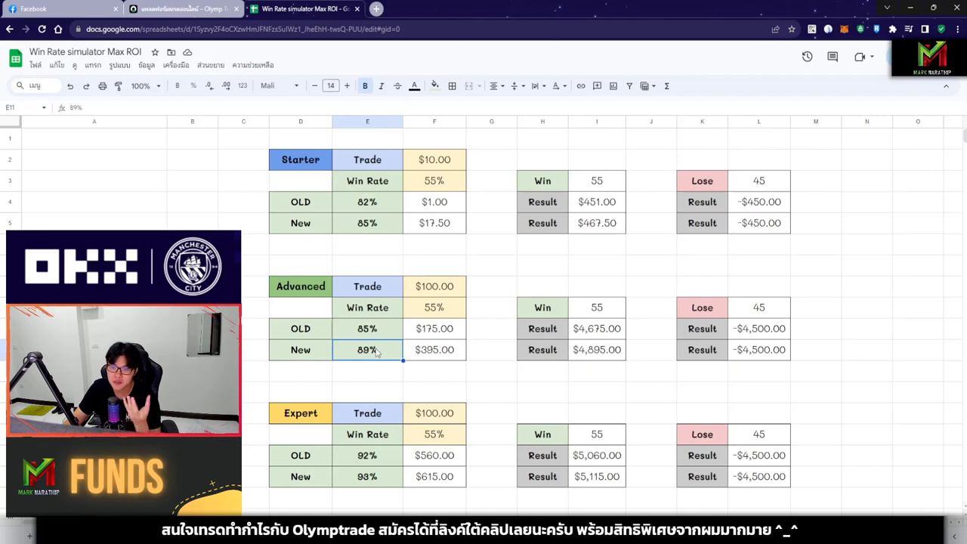
Step: Compare the Advanced table's old and new net results for the $100 trade amount
left_click(442, 356)
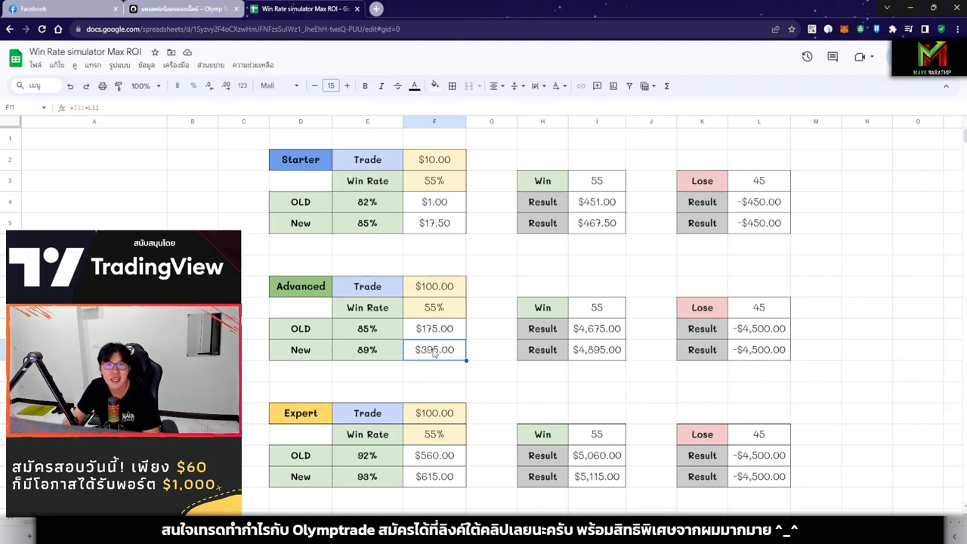
left_click(443, 336)
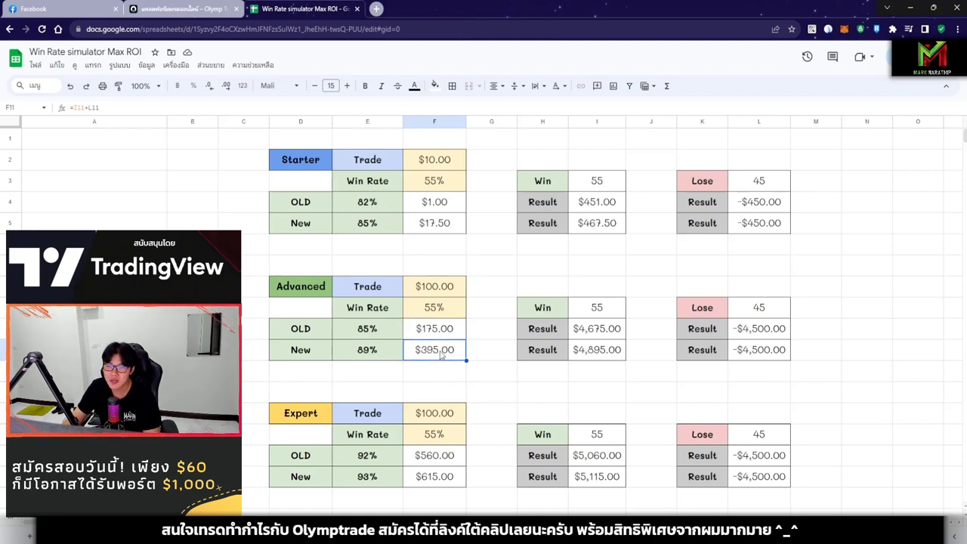
left_click(441, 351)
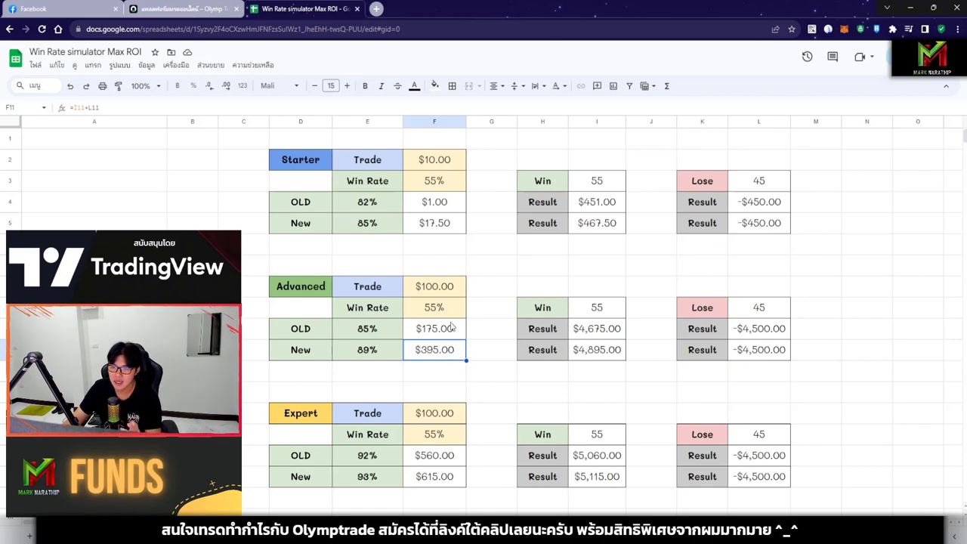
Step: Set the Advanced table's trade amount to $20
left_click(443, 285)
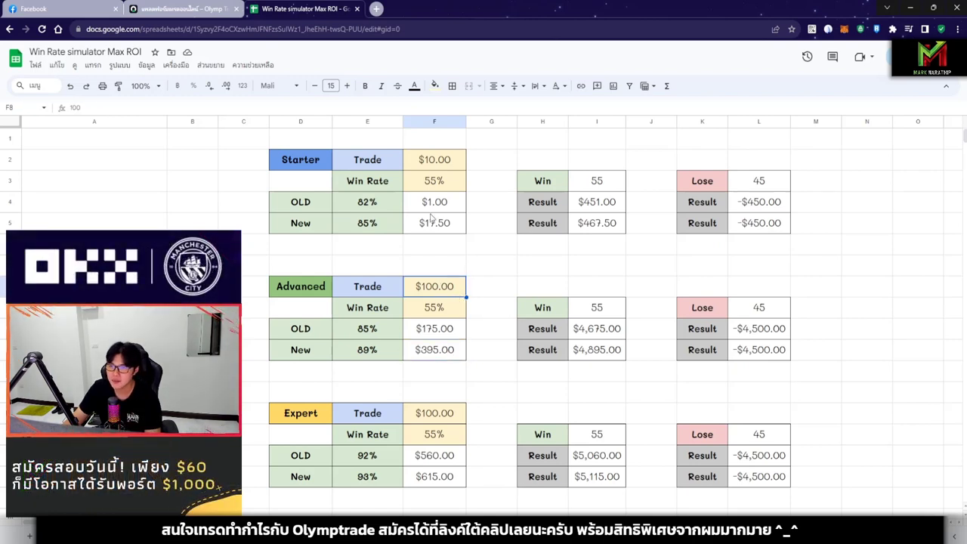
left_click(436, 161)
left_click(443, 289)
double_click(444, 295)
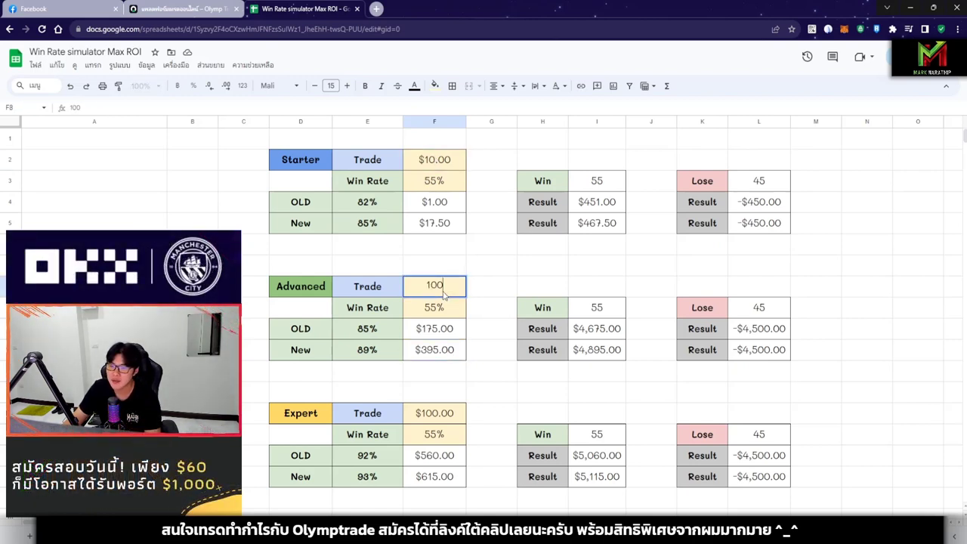
double_click(436, 284)
type("20")
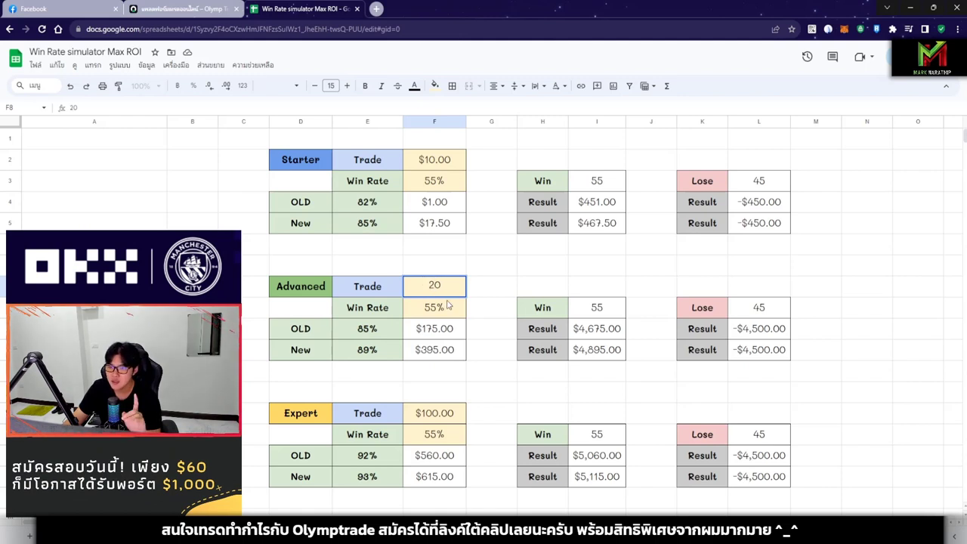
left_click(383, 328)
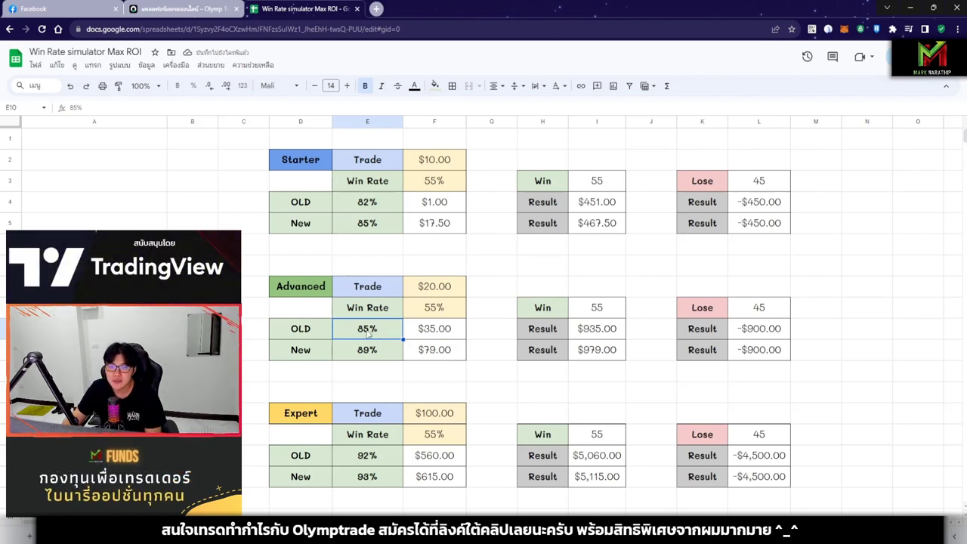
Step: Compare the Advanced table's old and new payouts, win rate and net results for the $20 trade amount
left_click(444, 338)
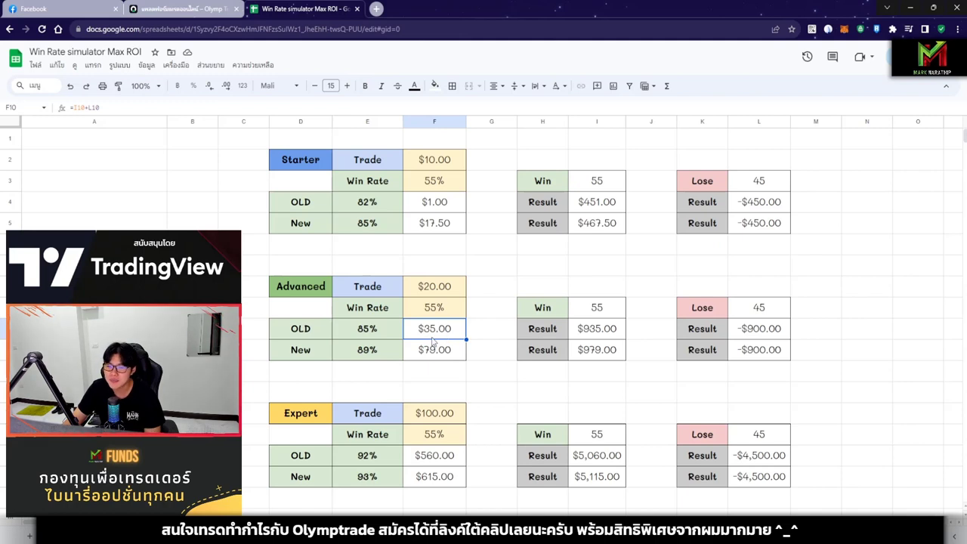
left_click(369, 352)
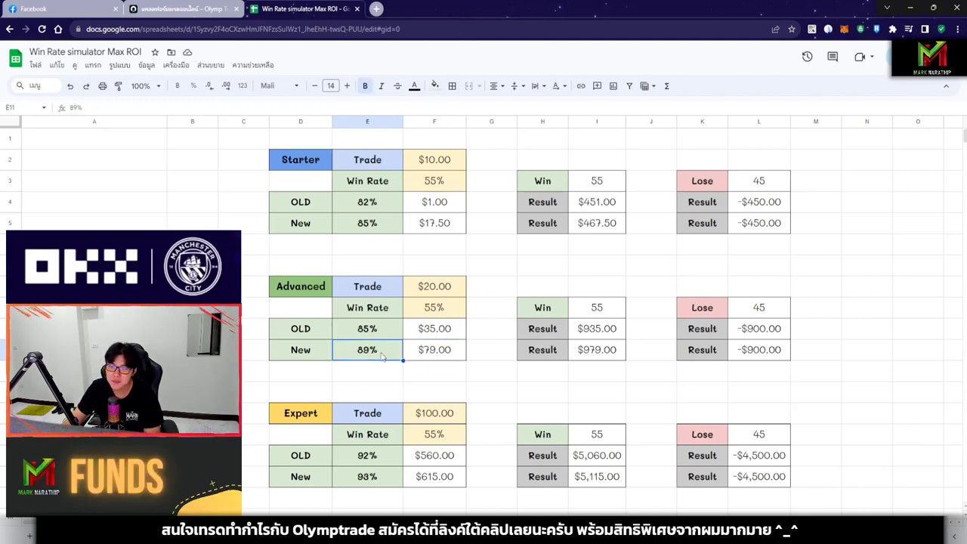
left_click(444, 315)
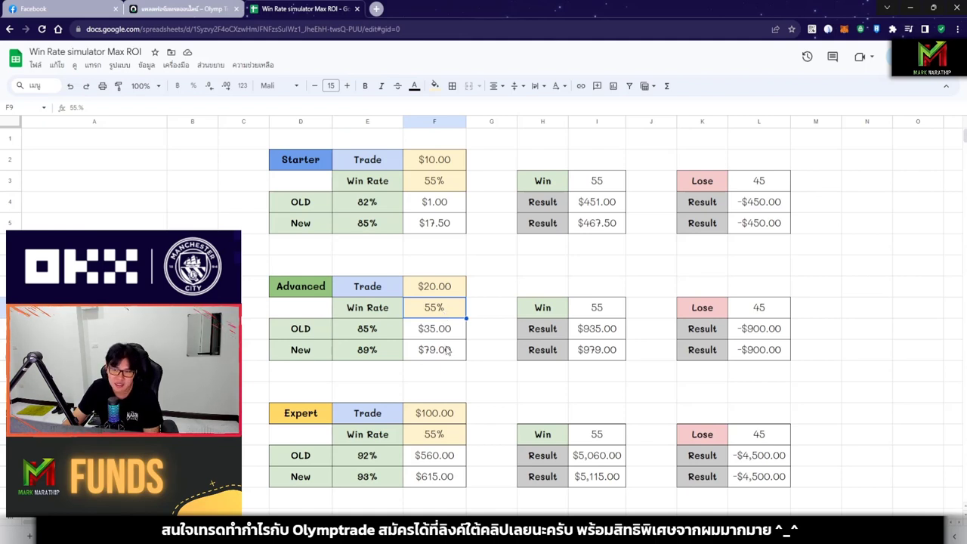
left_click(446, 350)
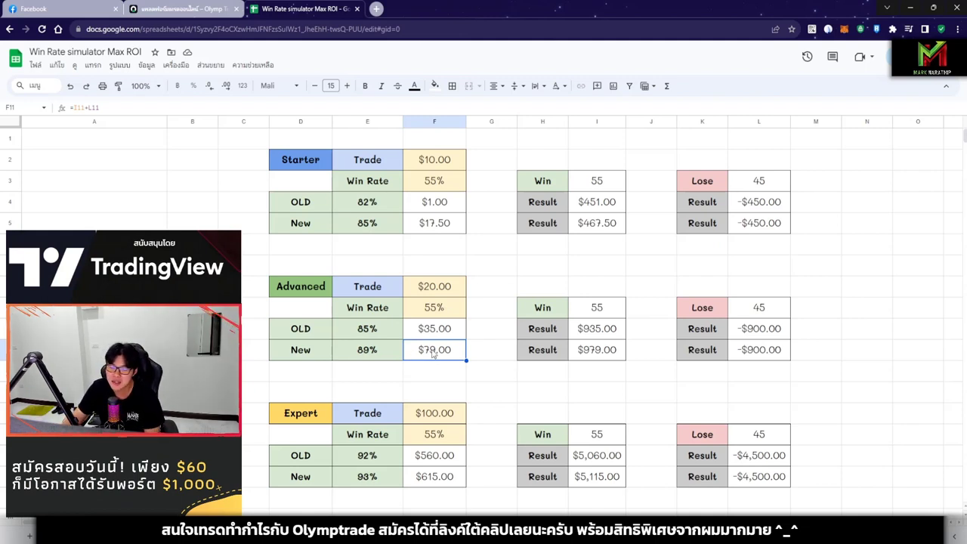
key("Up")
key("Down")
key("Up")
key("Down")
key("Up")
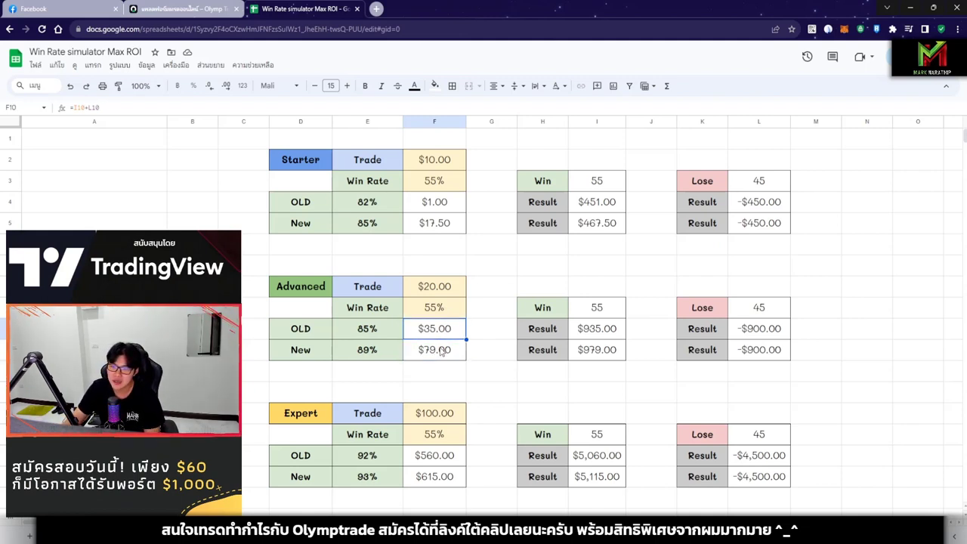
key("Down")
key("Up")
key("Down")
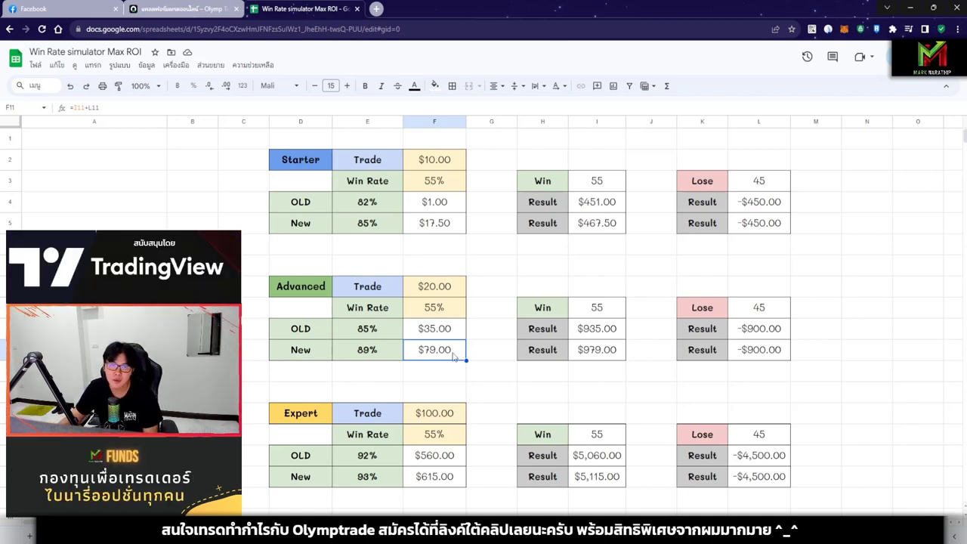
Step: Examine the Expert table's old and new payouts, win rate and trade amount, and compare its two net results
scroll(423, 290, "down", 3)
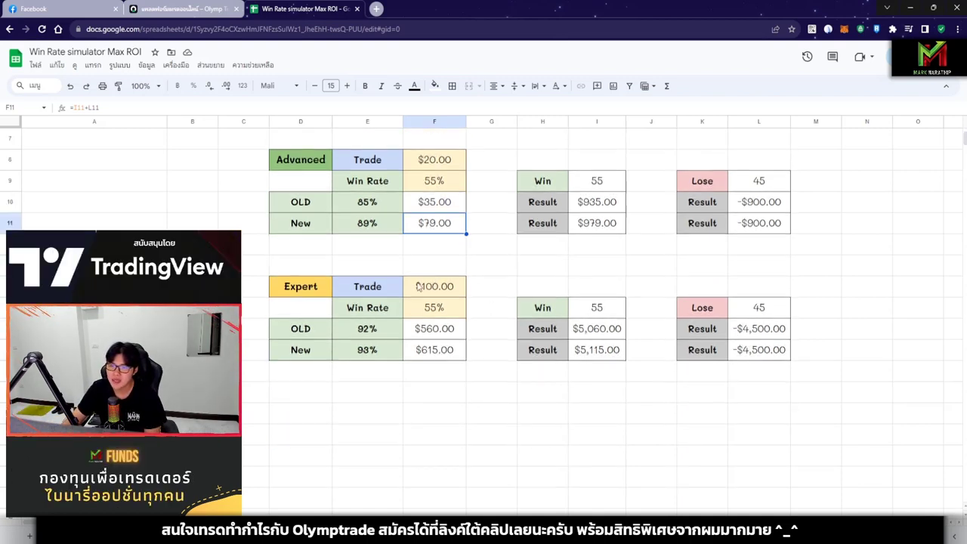
left_click(308, 296)
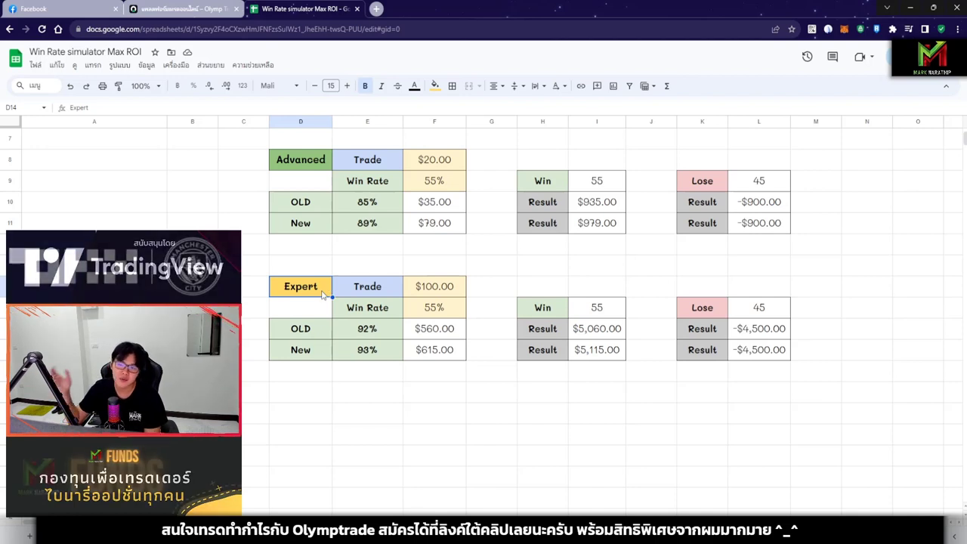
left_click(366, 332)
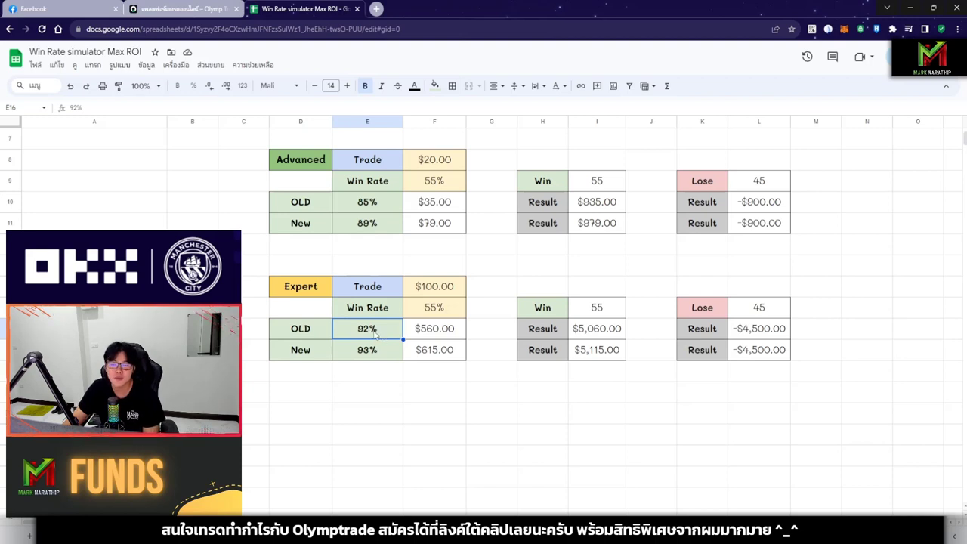
left_click(364, 354)
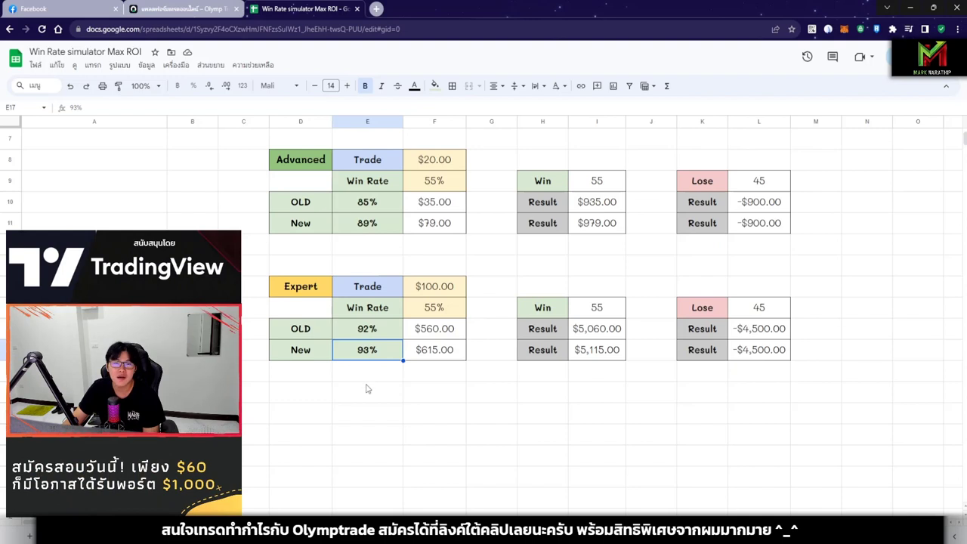
left_click(435, 333)
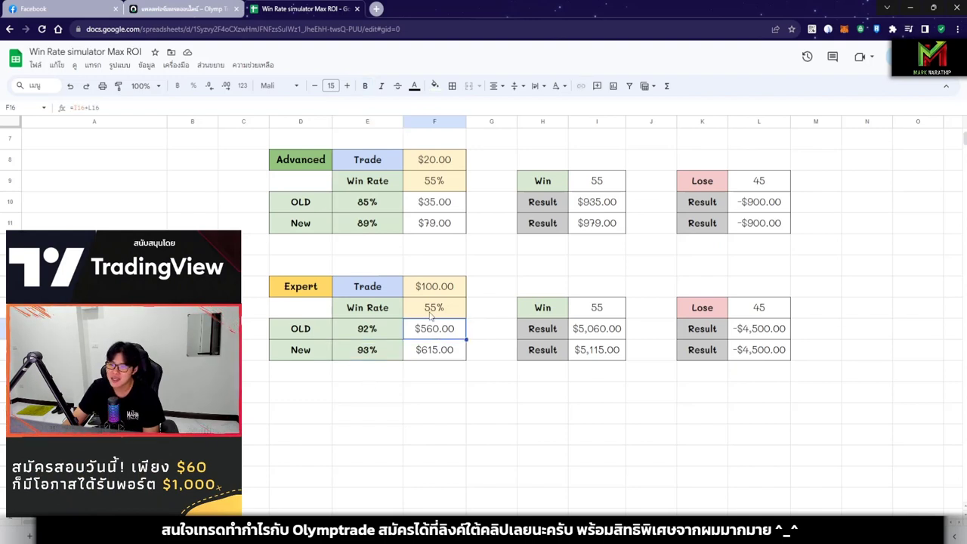
left_click(434, 313)
left_click(446, 292)
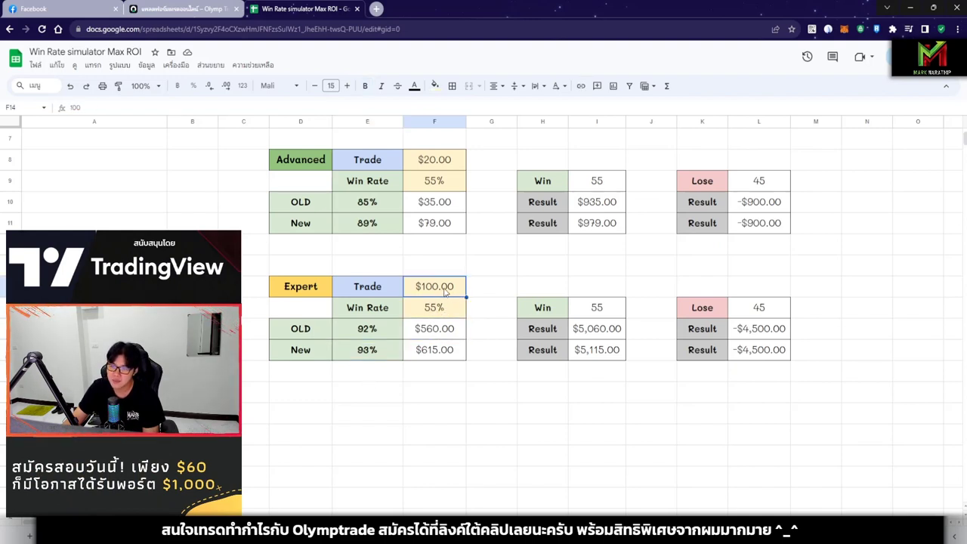
left_click(429, 337)
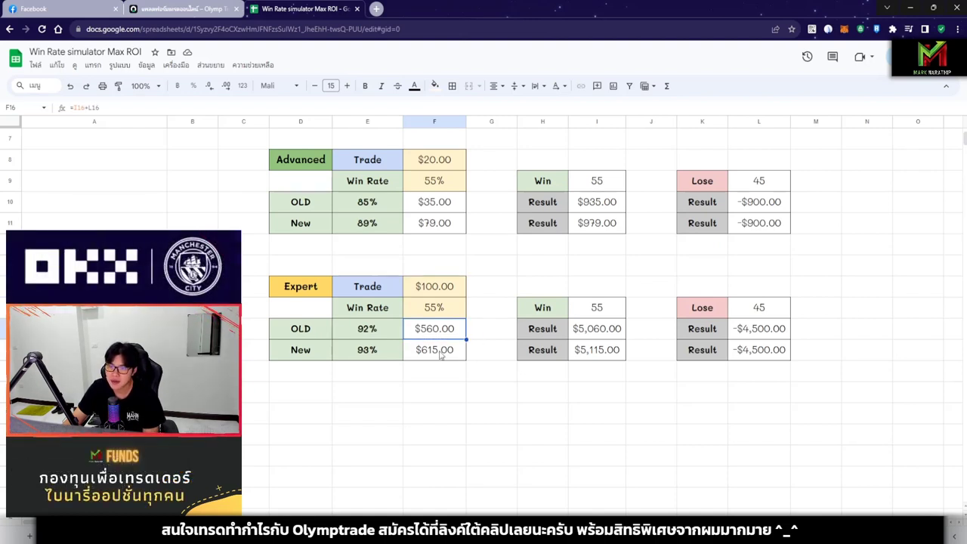
left_click(440, 355)
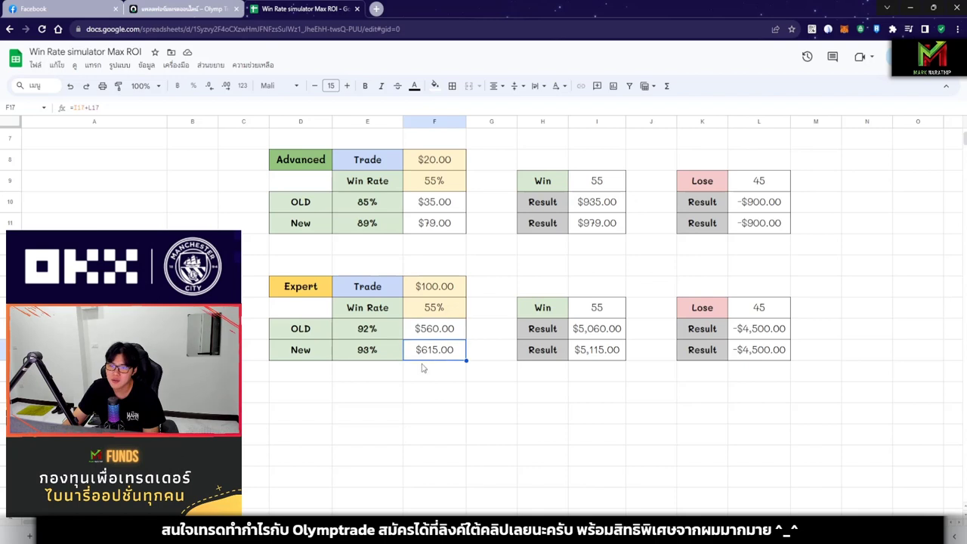
left_click(375, 353)
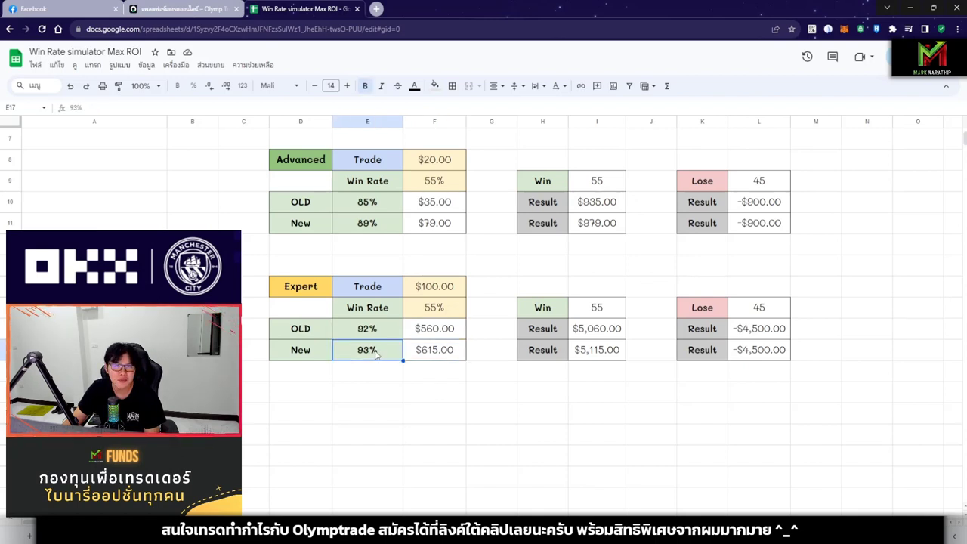
left_click(441, 354)
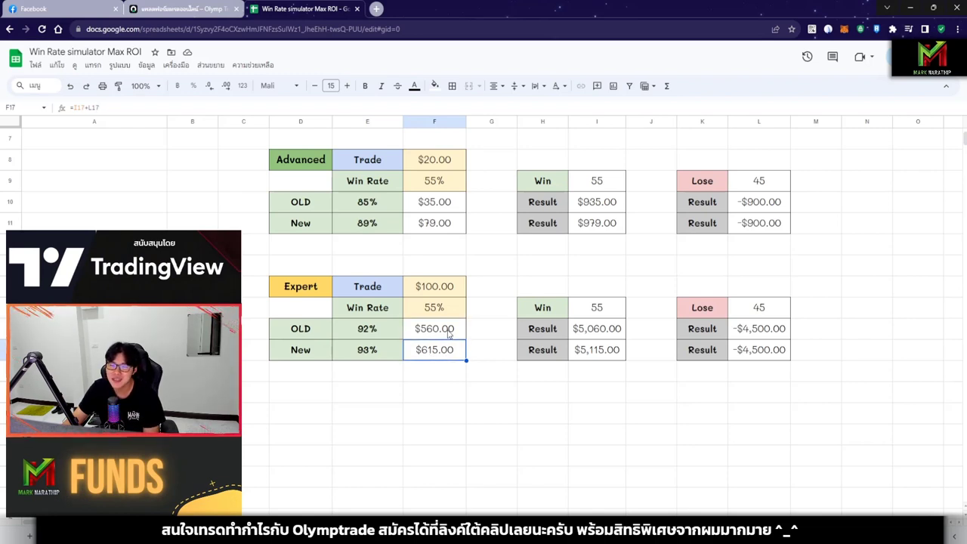
Step: Compare the gap between old and new net results in the Starter table with the gap in the Expert table
scroll(457, 344, "up", 2)
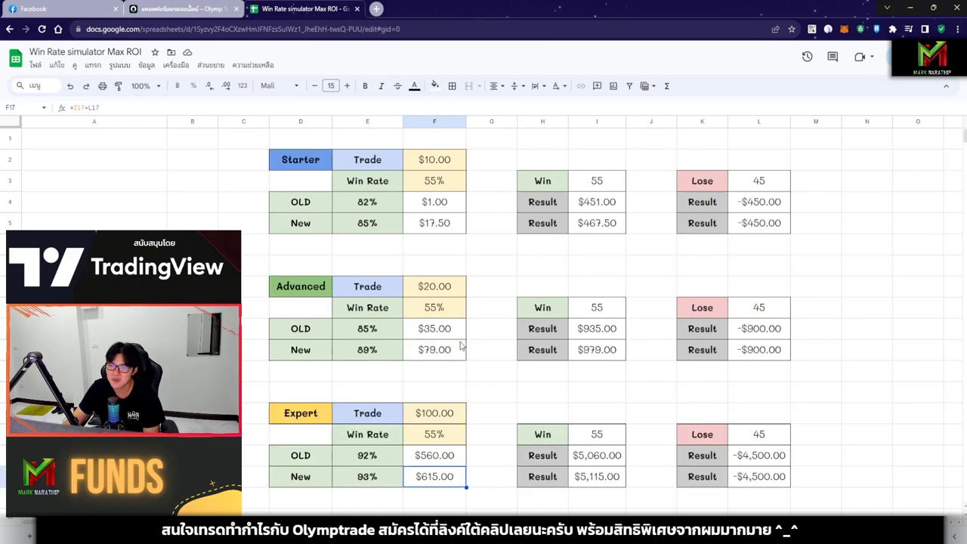
left_click(447, 209)
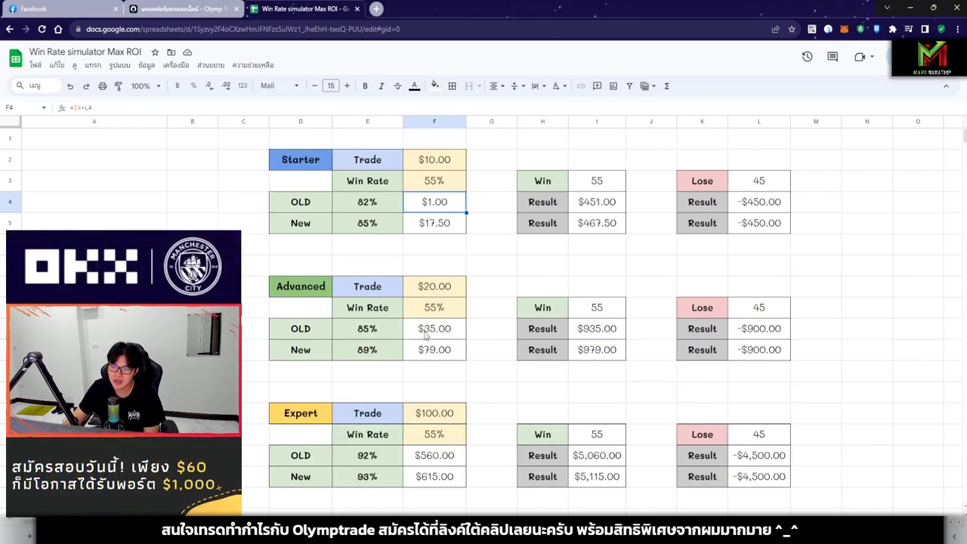
left_click(428, 230)
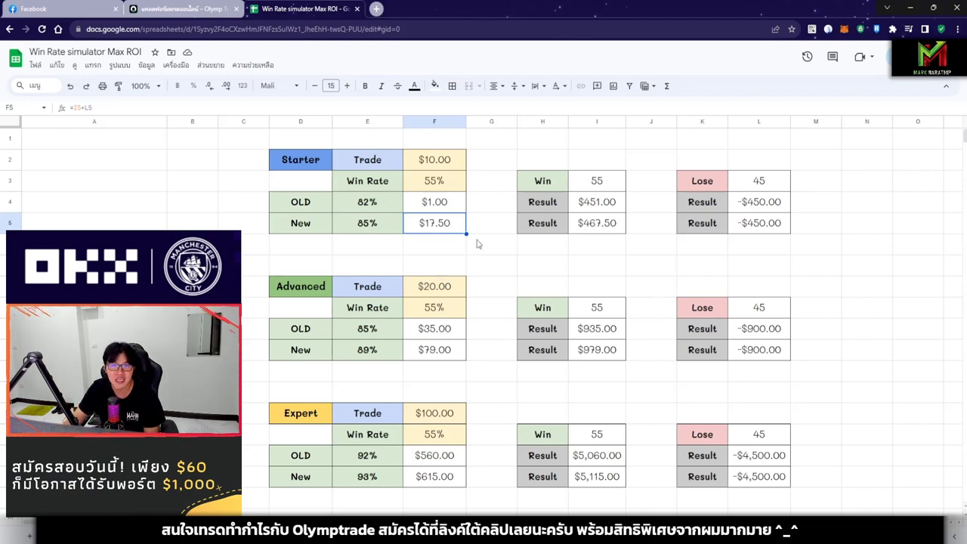
scroll(496, 196, "down", 3)
left_click(435, 287)
left_click(440, 312)
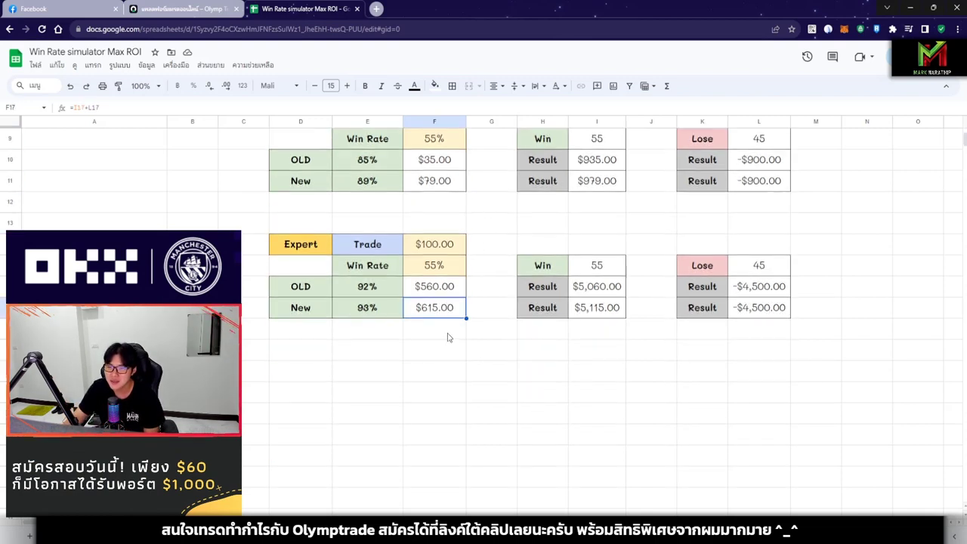
left_click(438, 289)
left_click(440, 307)
left_click(438, 288)
left_click(441, 305)
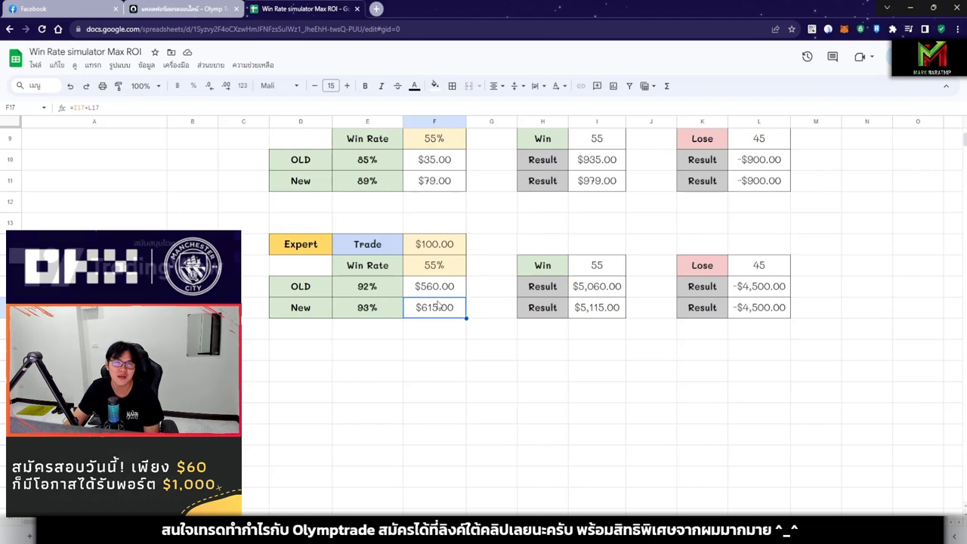
Step: Review the whole Advanced table and its new payout against Expert's, and highlight the Starter and Advanced results together
scroll(424, 380, "up", 2)
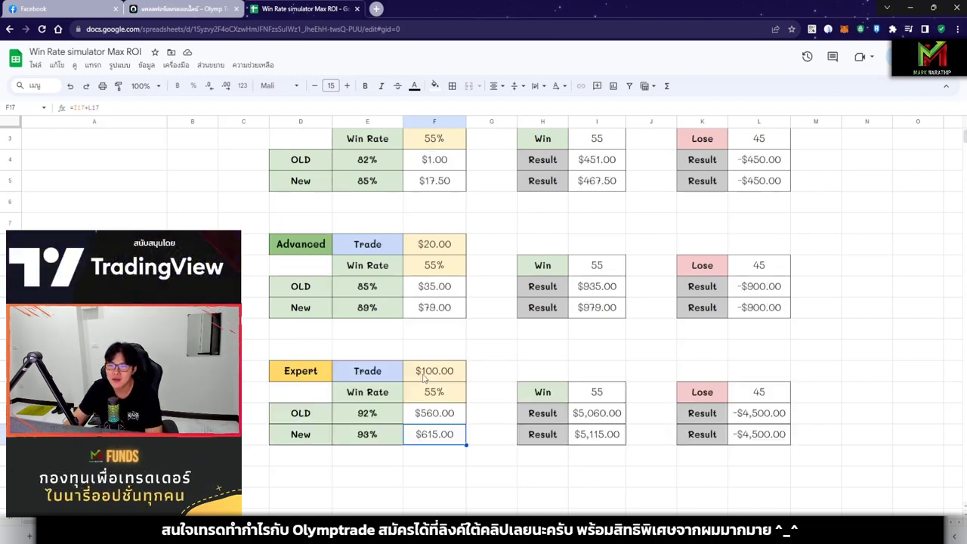
scroll(424, 380, "up", 1)
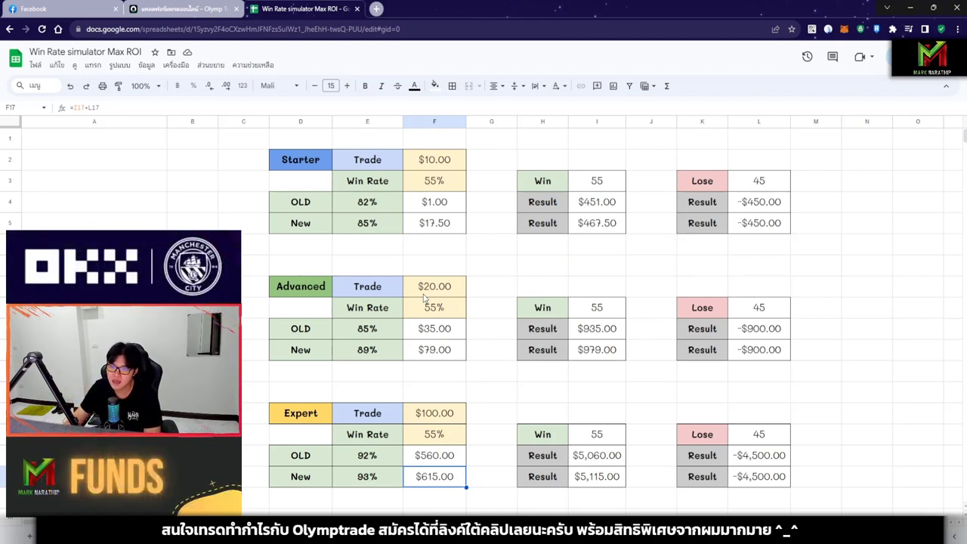
left_click_drag(306, 291, 762, 351)
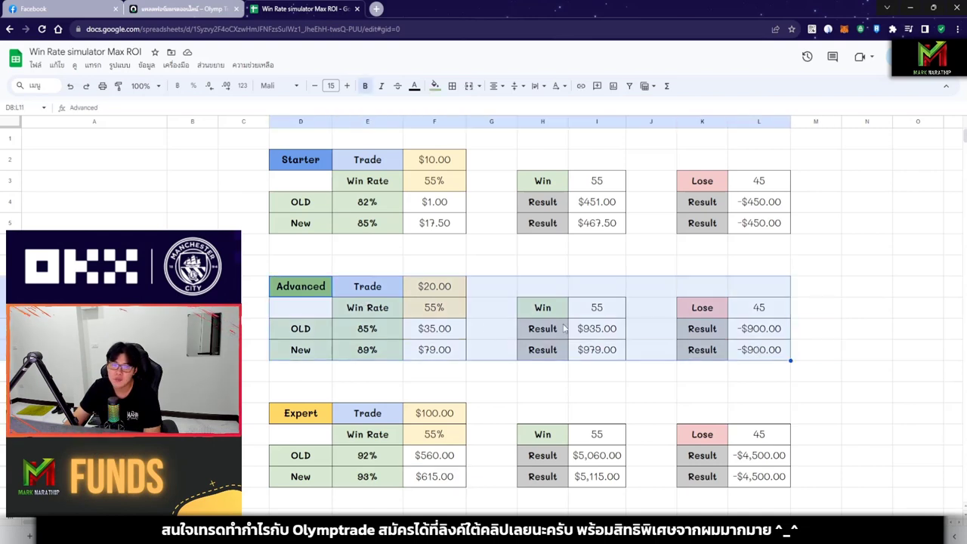
left_click(387, 353)
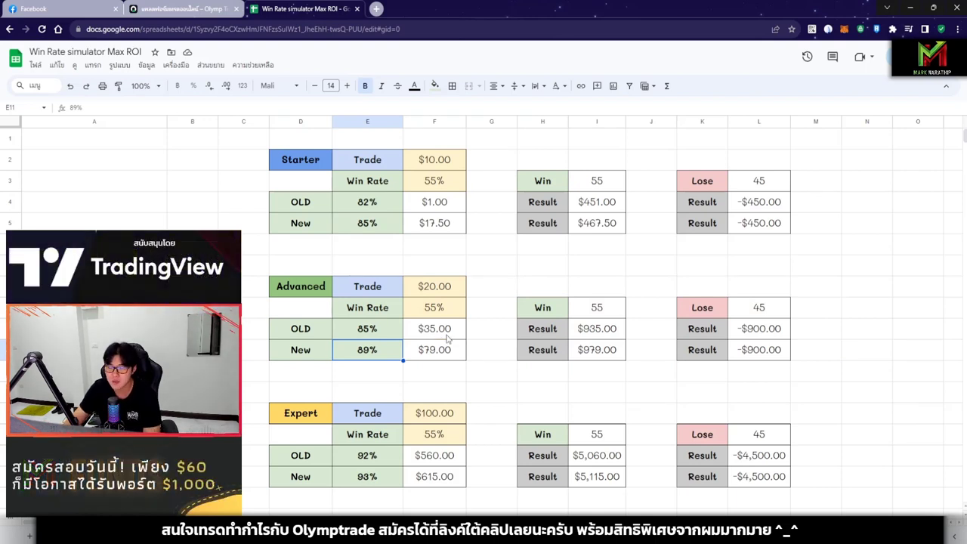
scroll(446, 340, "down", 2)
left_click(387, 353)
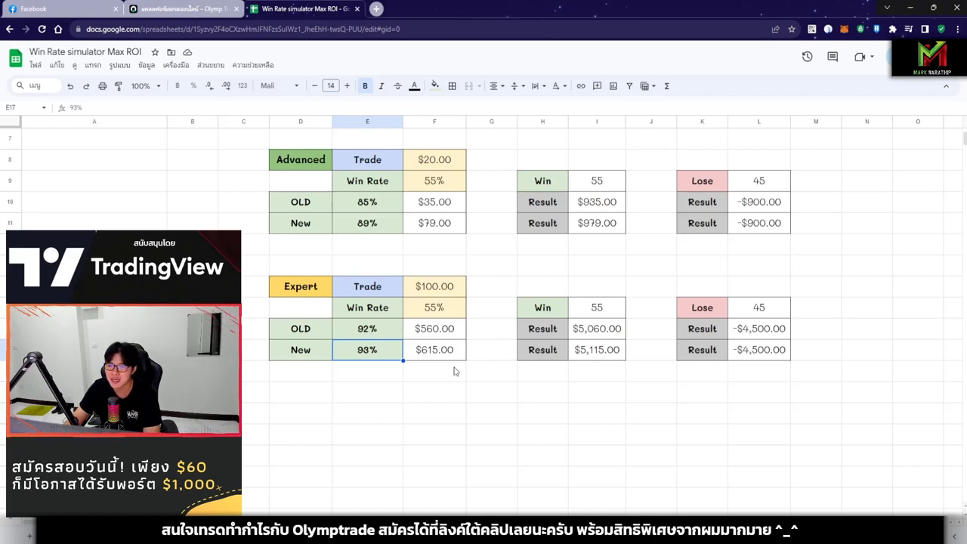
scroll(476, 452, "up", 2)
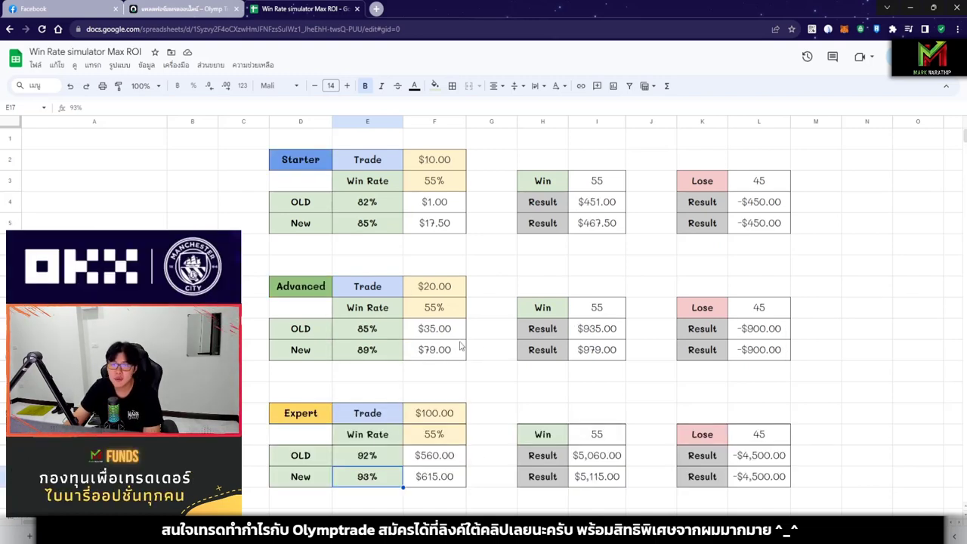
left_click_drag(312, 351, 756, 181)
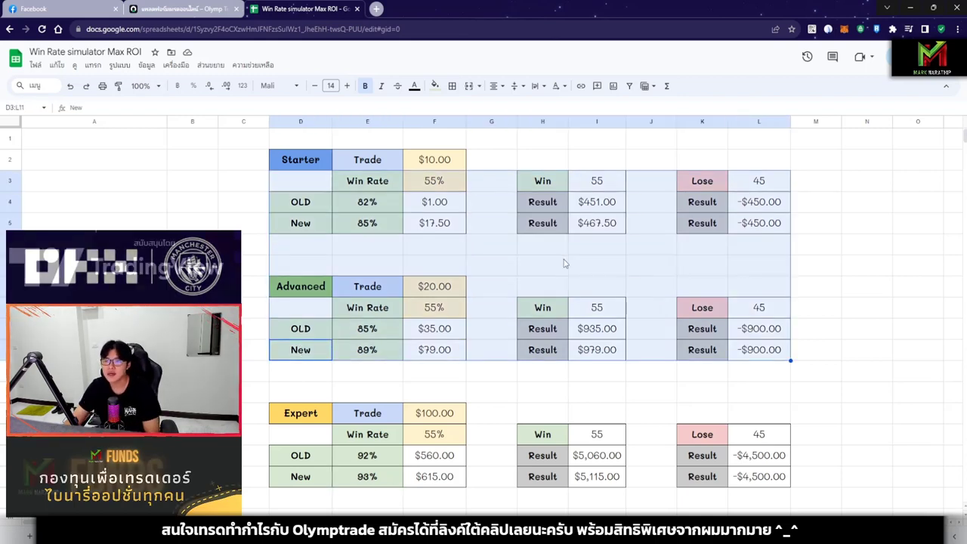
left_click(561, 264)
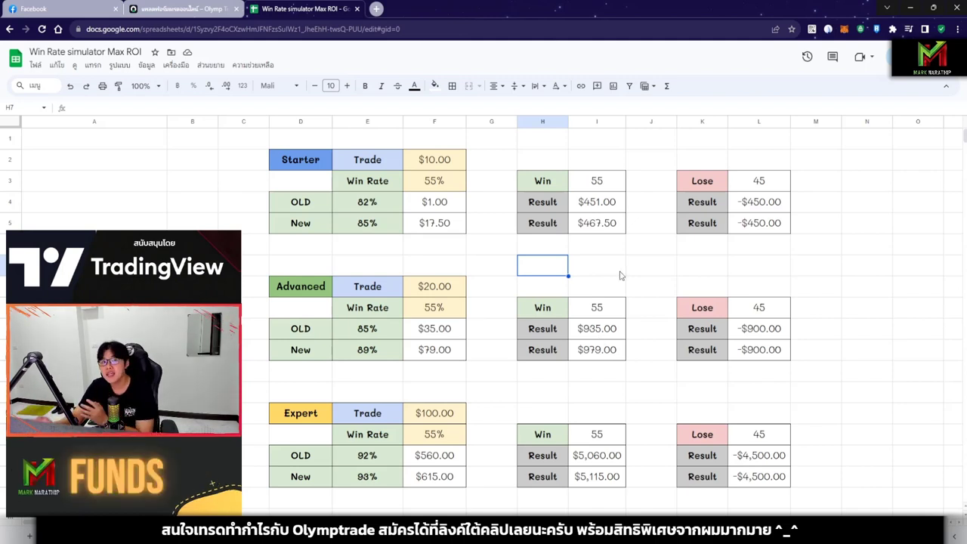
left_click(181, 8)
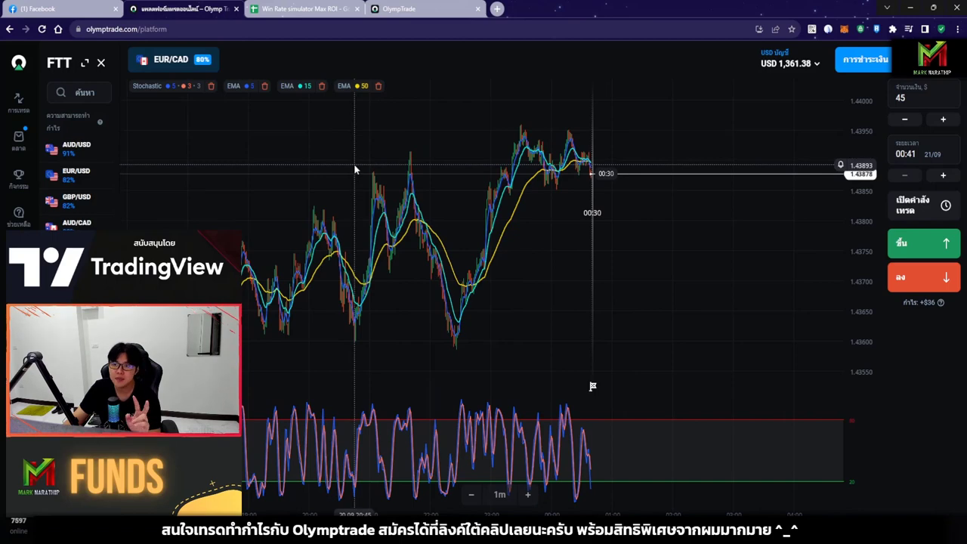
key("ctrl+4")
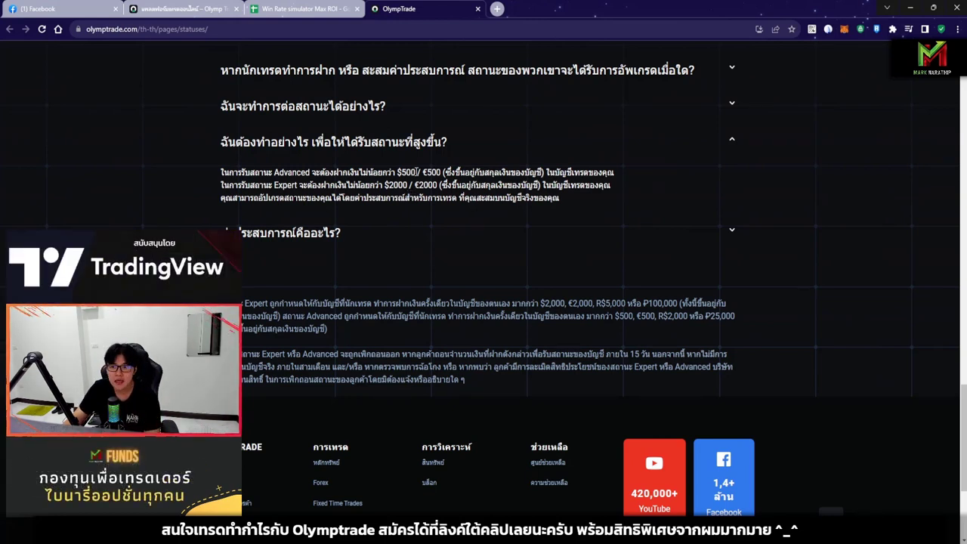
Step: Examine the FAQ answer on reaching a higher status, highlighting the minimum deposits and names for Advanced and Expert
left_click_drag(415, 172, 401, 172)
left_click_drag(310, 172, 274, 172)
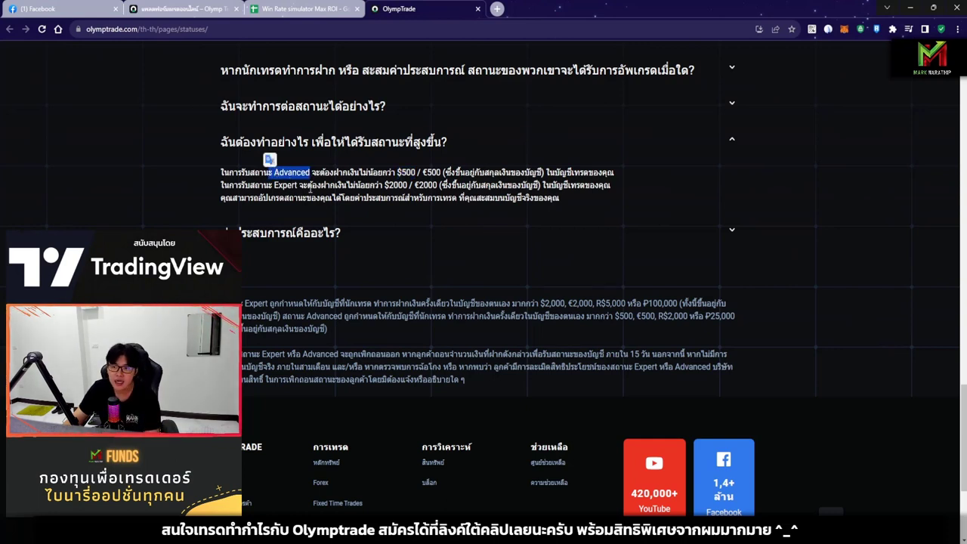
left_click(325, 186)
left_click_drag(408, 184, 389, 185)
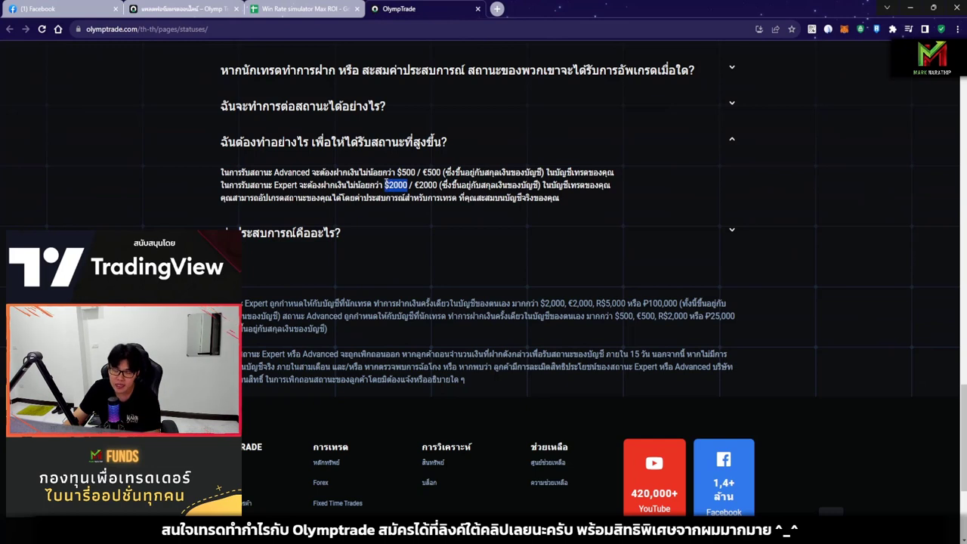
left_click_drag(302, 185, 275, 185)
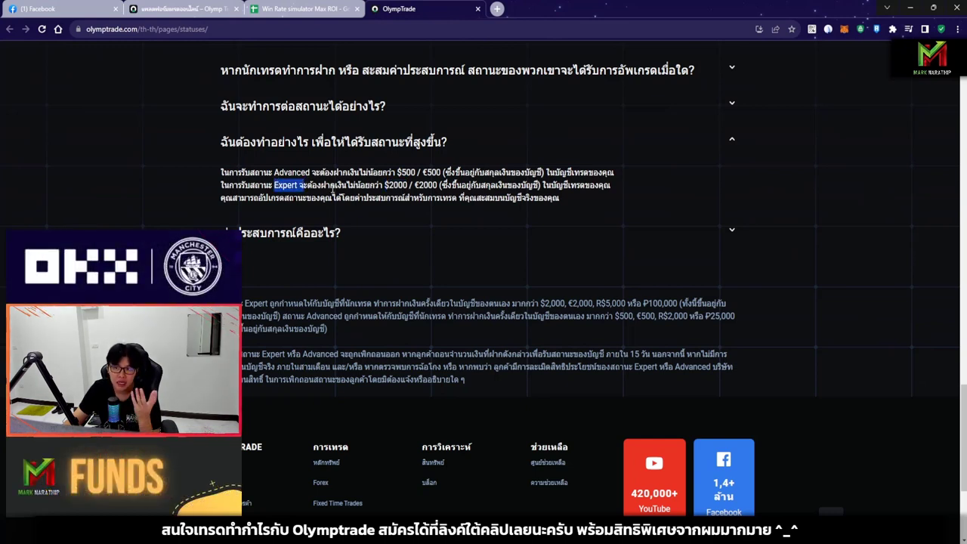
left_click(423, 201)
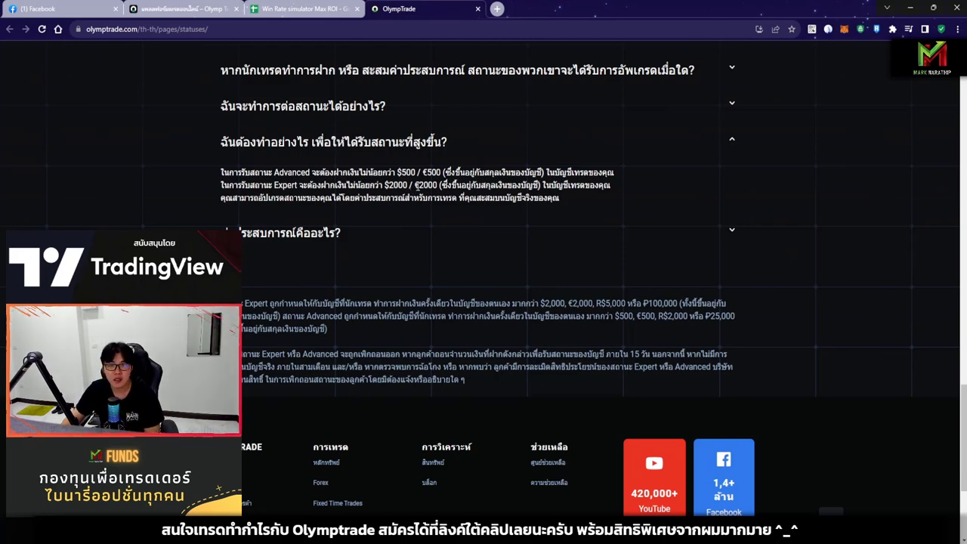
Step: Review the comparison table of Starter, Advanced and Expert benefits on the statuses page
left_click(183, 12)
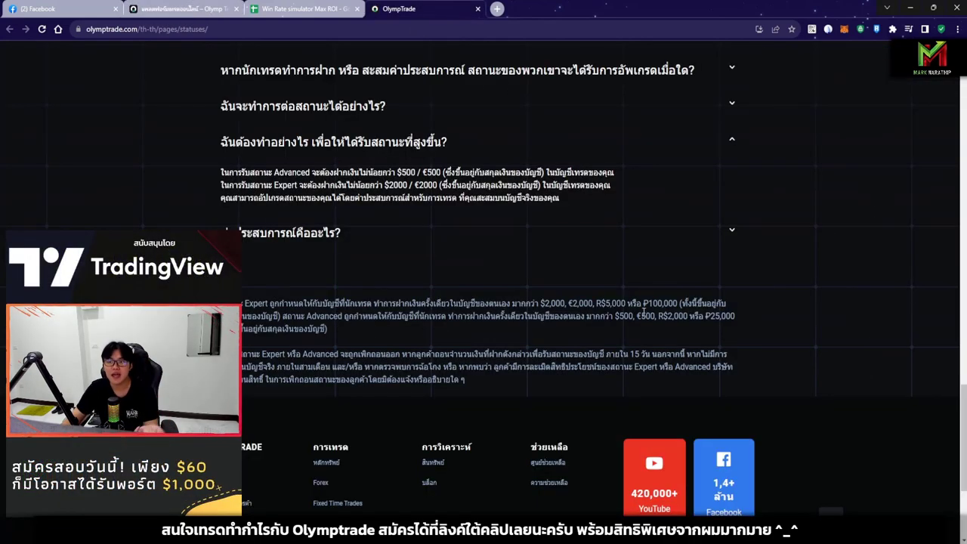
scroll(760, 335, "up", 15)
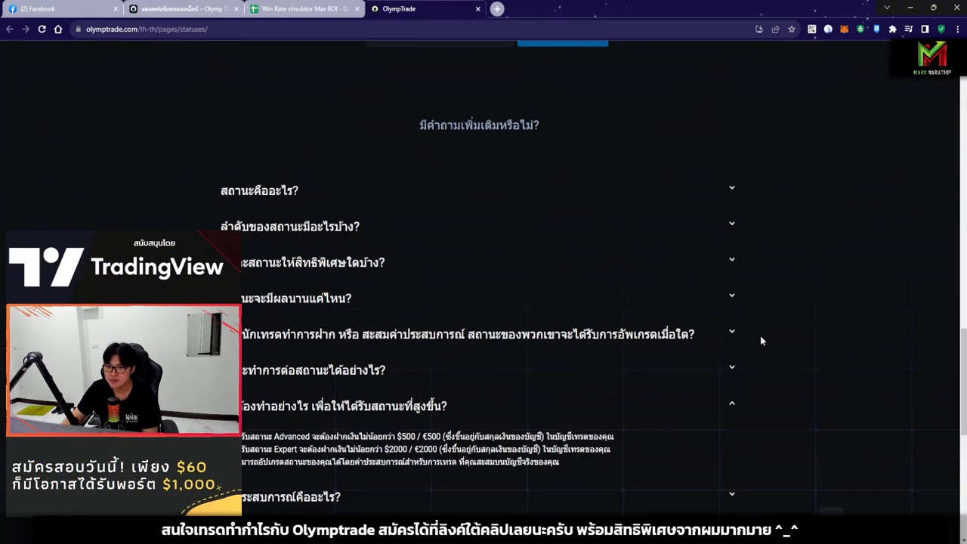
scroll(786, 349, "up", 6)
scroll(790, 343, "down", 1)
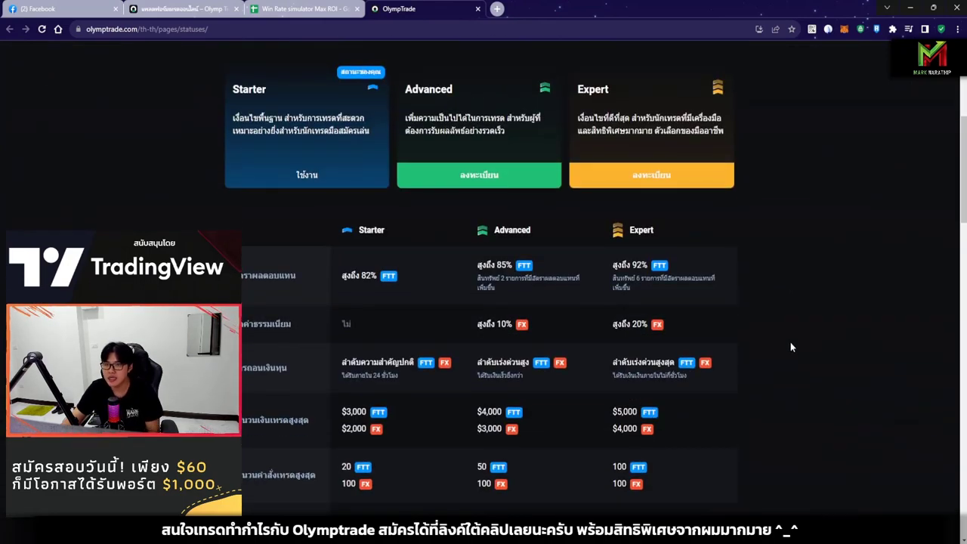
scroll(791, 342, "up", 1)
scroll(792, 337, "down", 1)
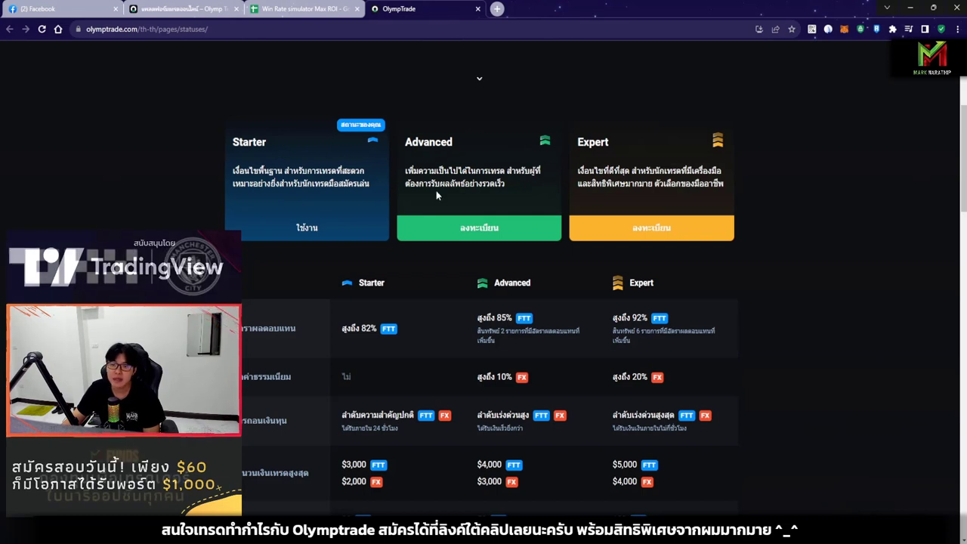
Step: Reread the FAQ deposit requirements for higher statuses and highlight the Advanced condition
left_click(181, 9)
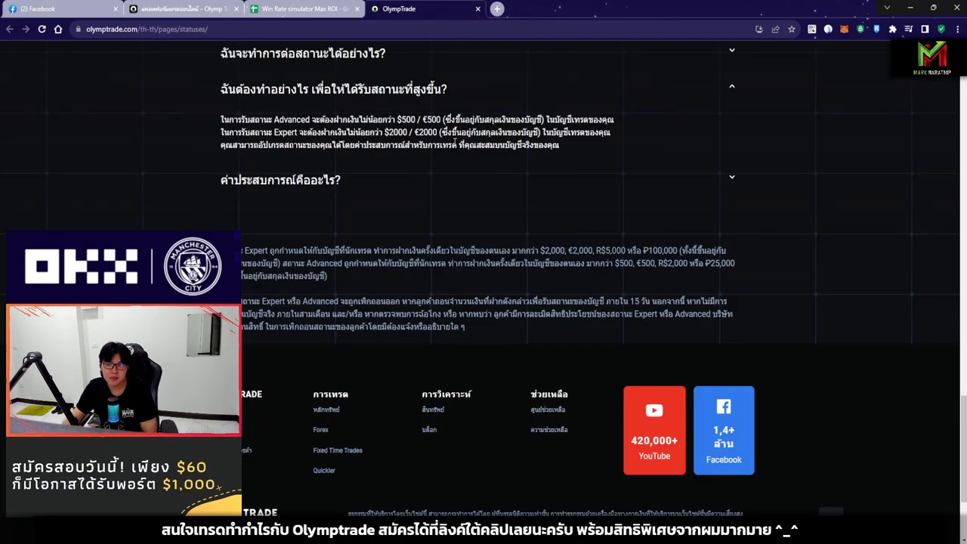
left_click_drag(273, 120, 397, 120)
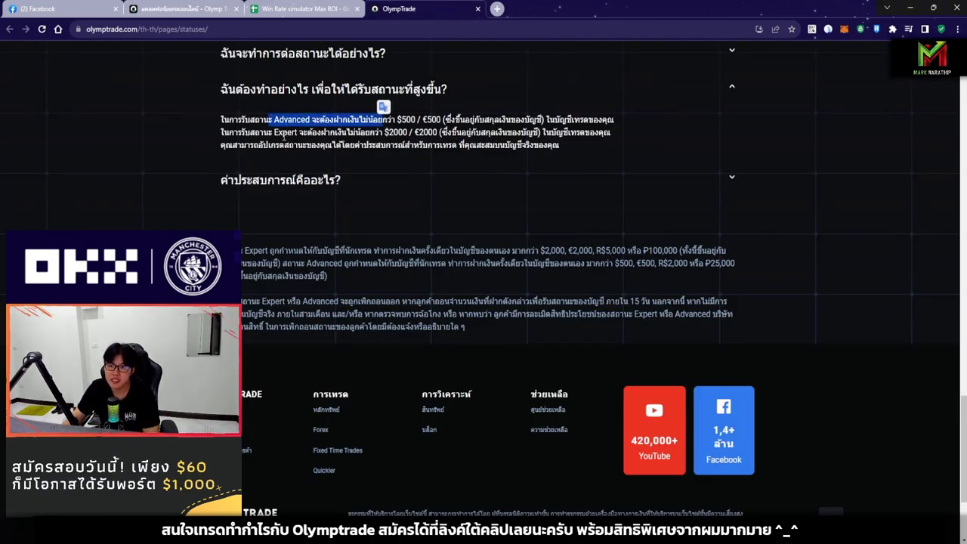
left_click(539, 133)
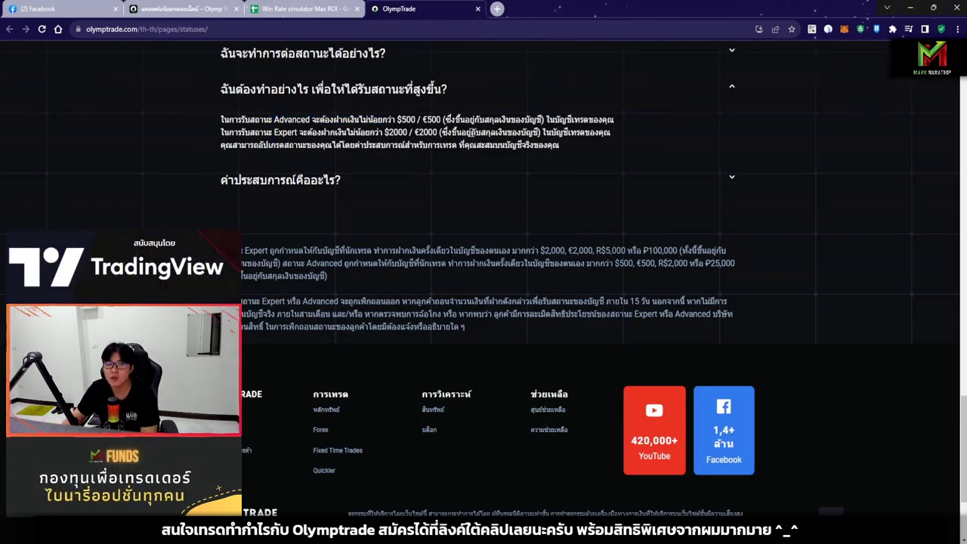
Step: View the EUR/CAD chart on the trading platform and return to the Win Rate simulator Max ROI sheet
left_click(181, 8)
left_click_drag(632, 219, 704, 229)
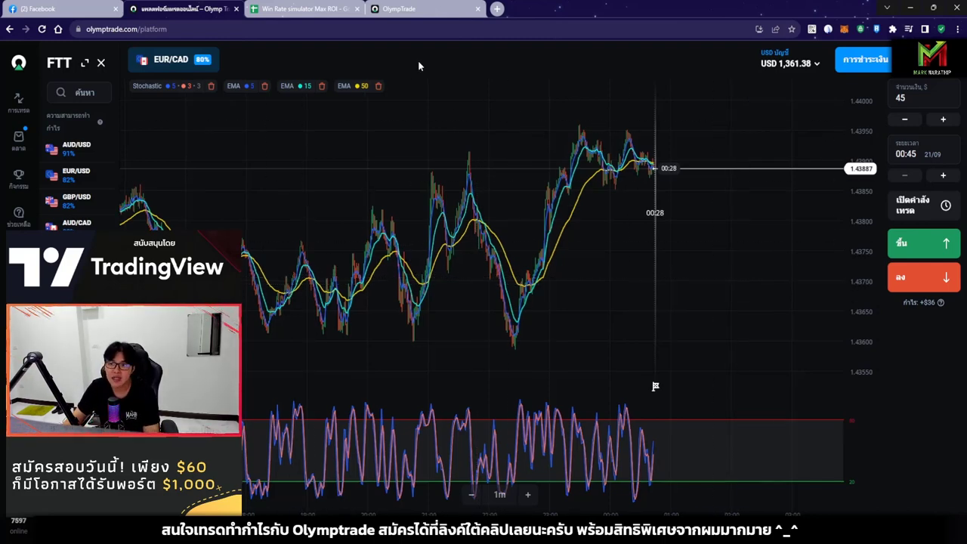
left_click(413, 10)
left_click(316, 8)
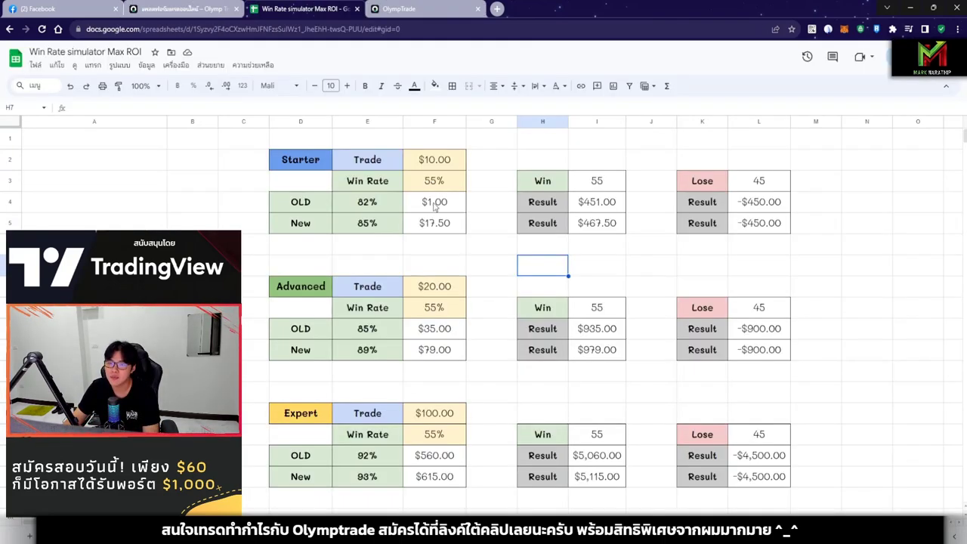
left_click(542, 287)
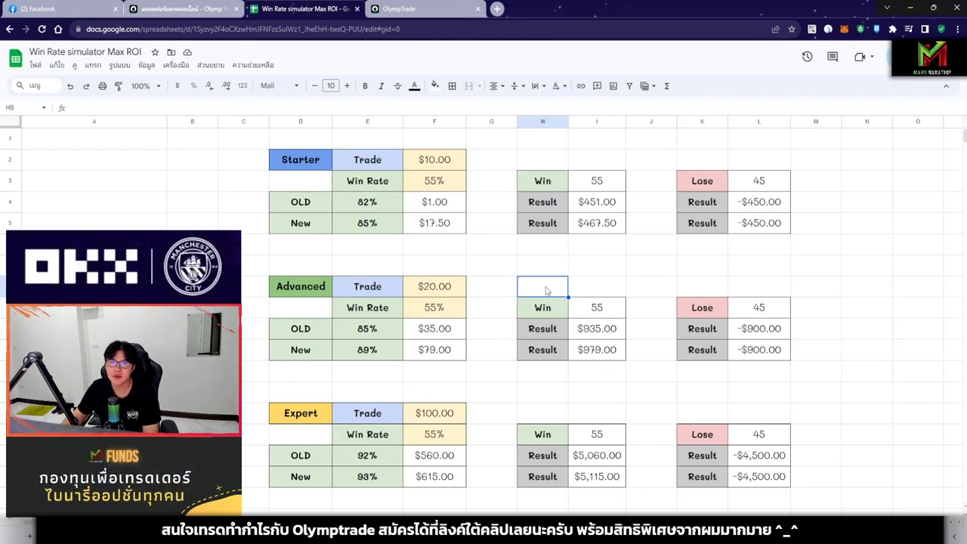